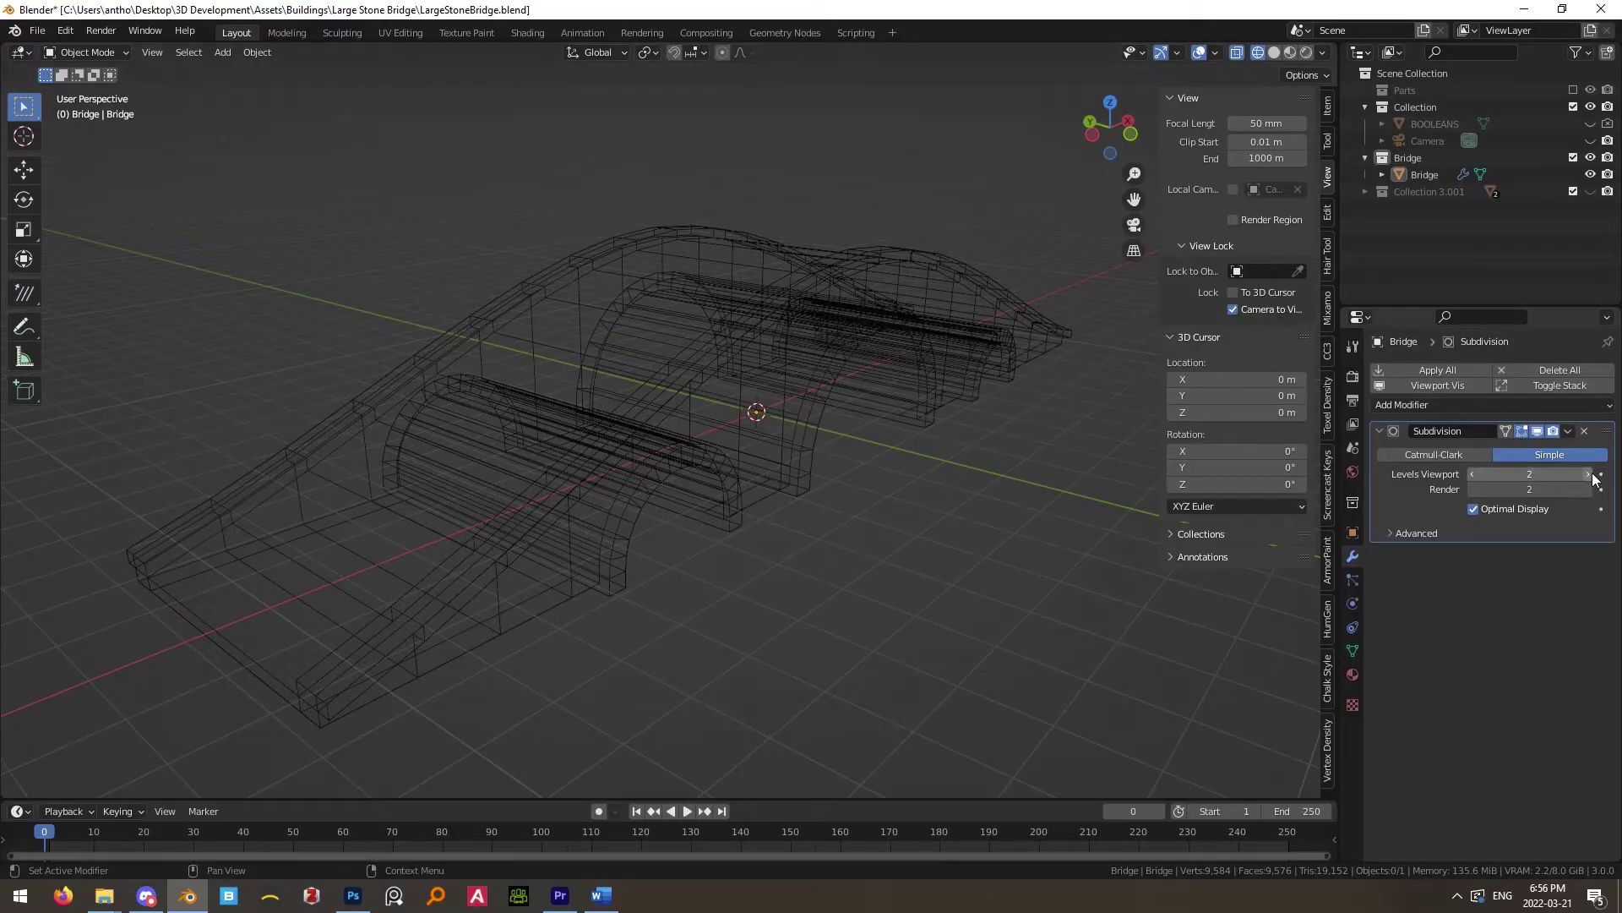
# Apply the Bridge's Subdivision modifier and orbit to inspect the dense ~153,224-vertex mesh.
pyautogui.click(1508, 449)
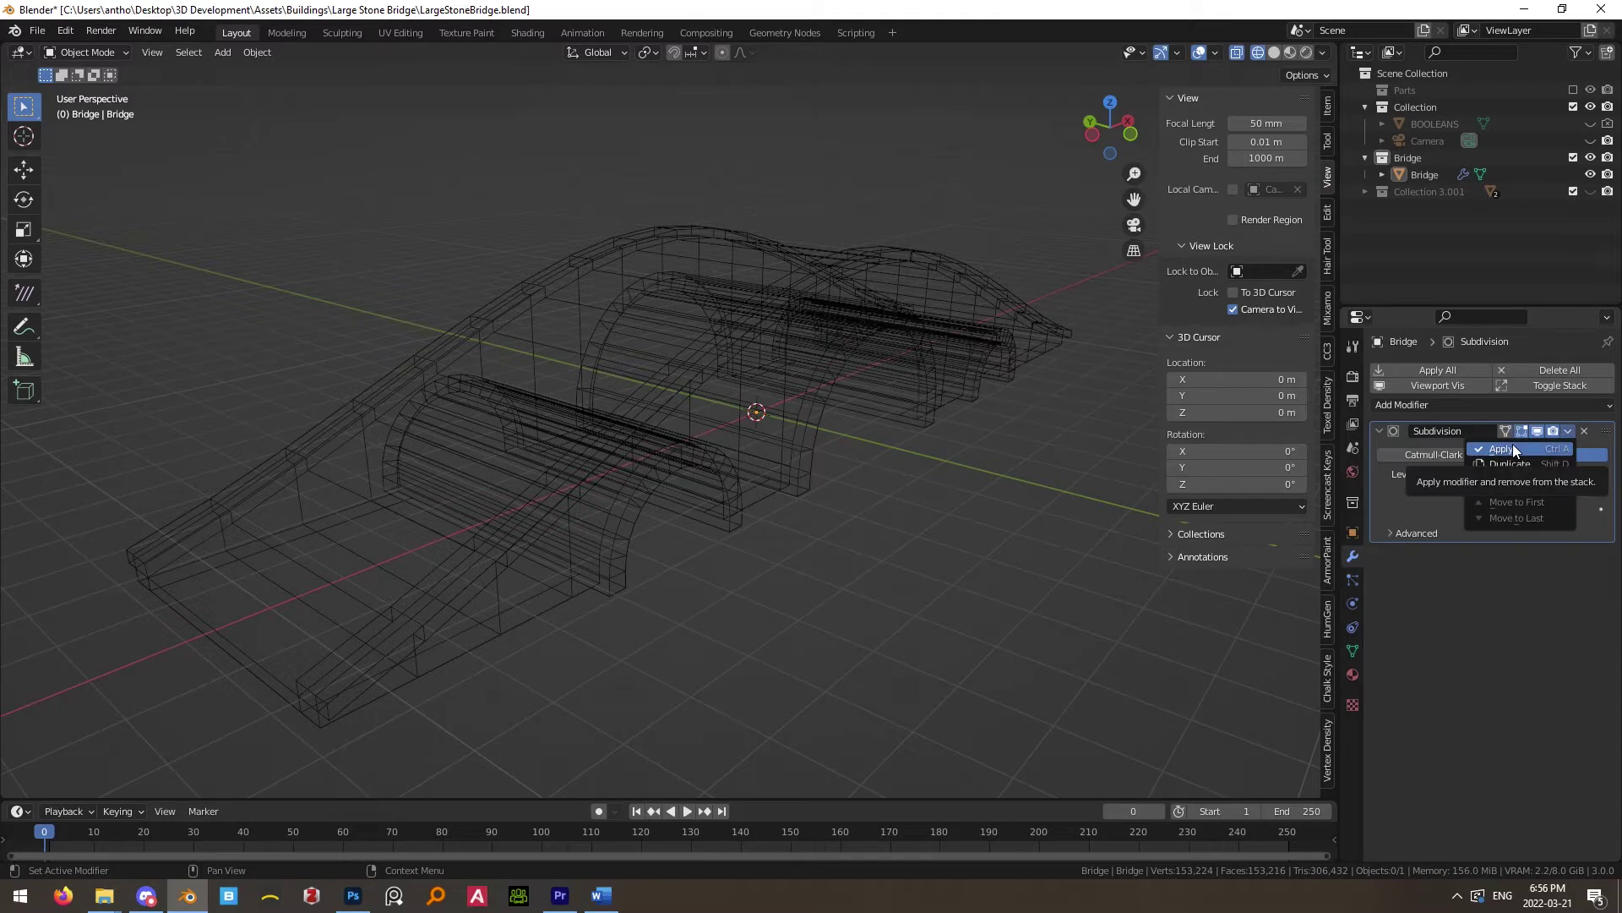
pyautogui.moveTo(871, 484); pyautogui.dragTo(786, 423, button='middle')
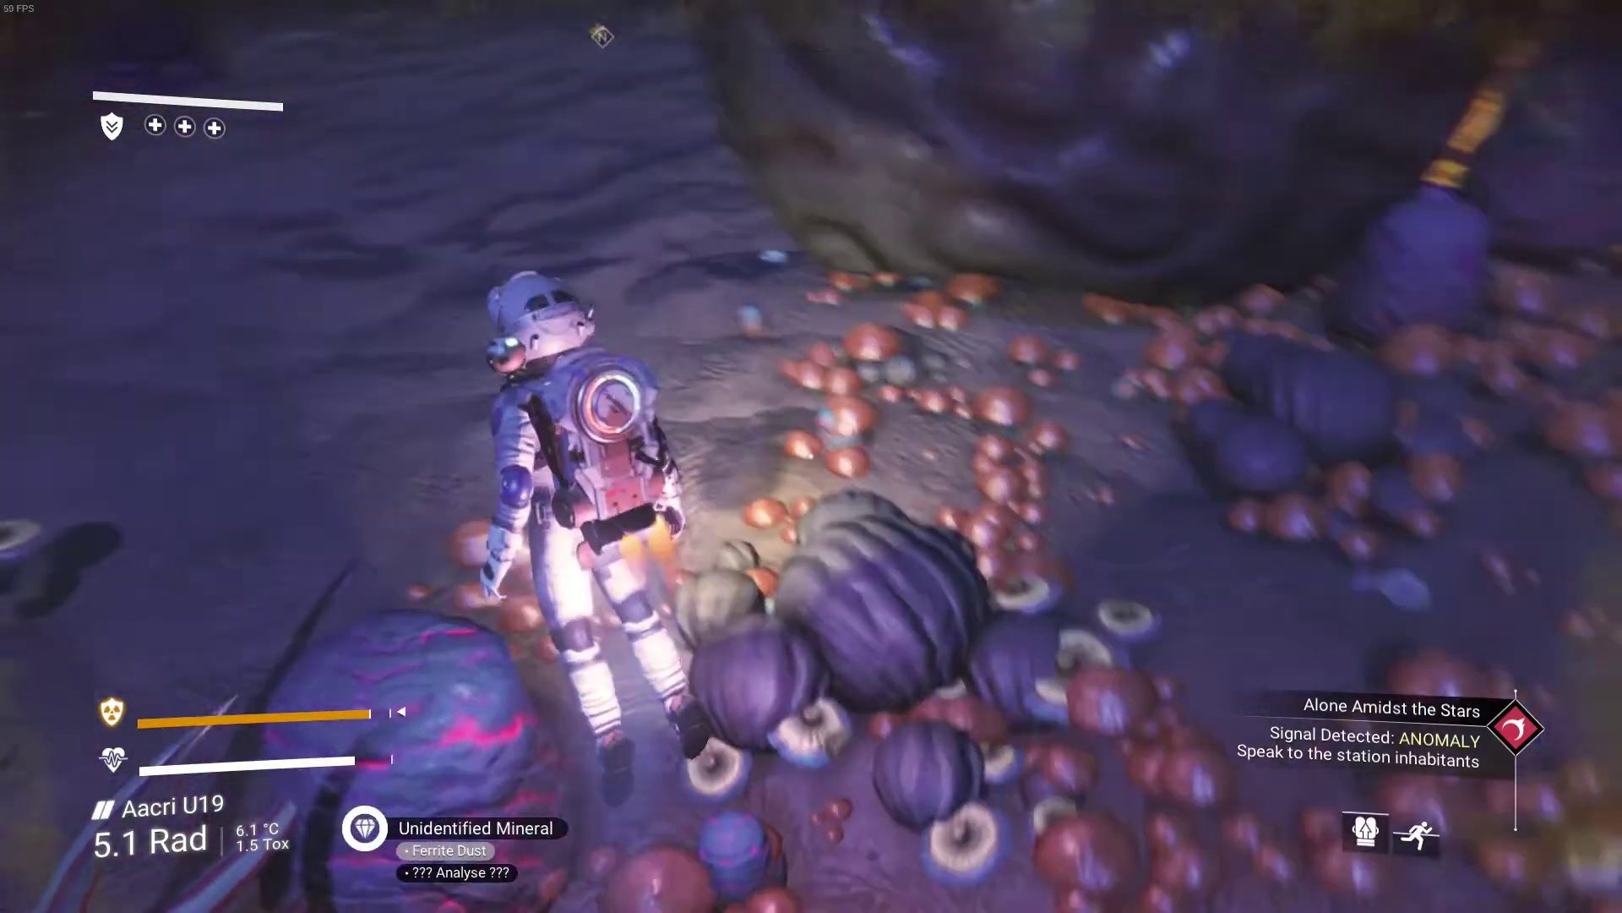
pyautogui.press('w')
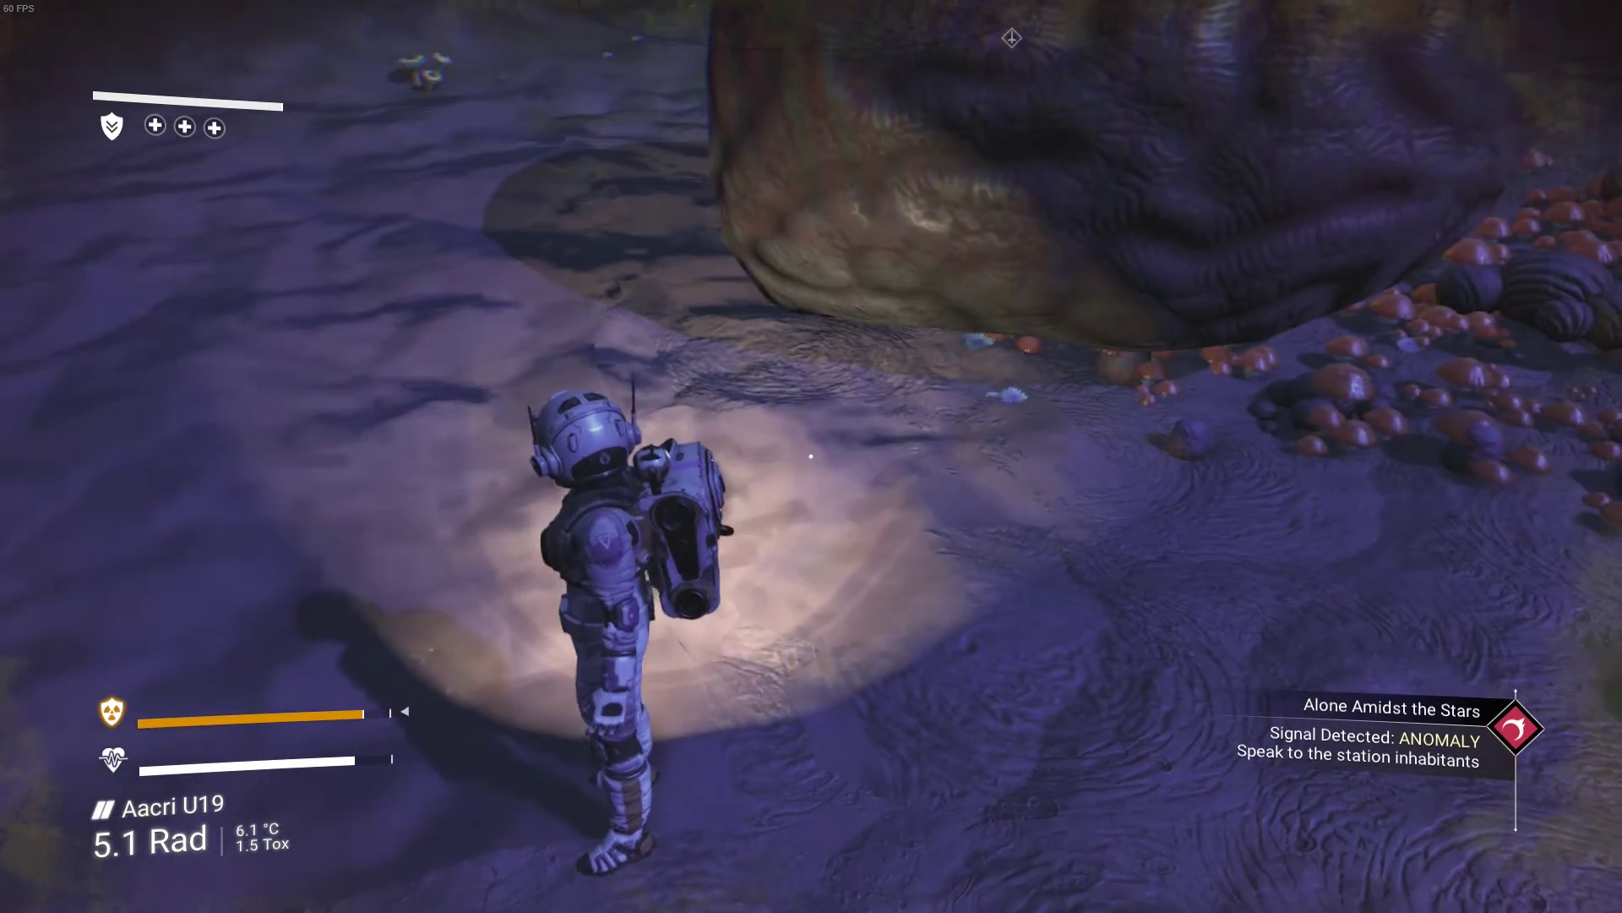
# Walk the astronaut forward from the mineral to open ground beside the large rock.
pyautogui.press('w')
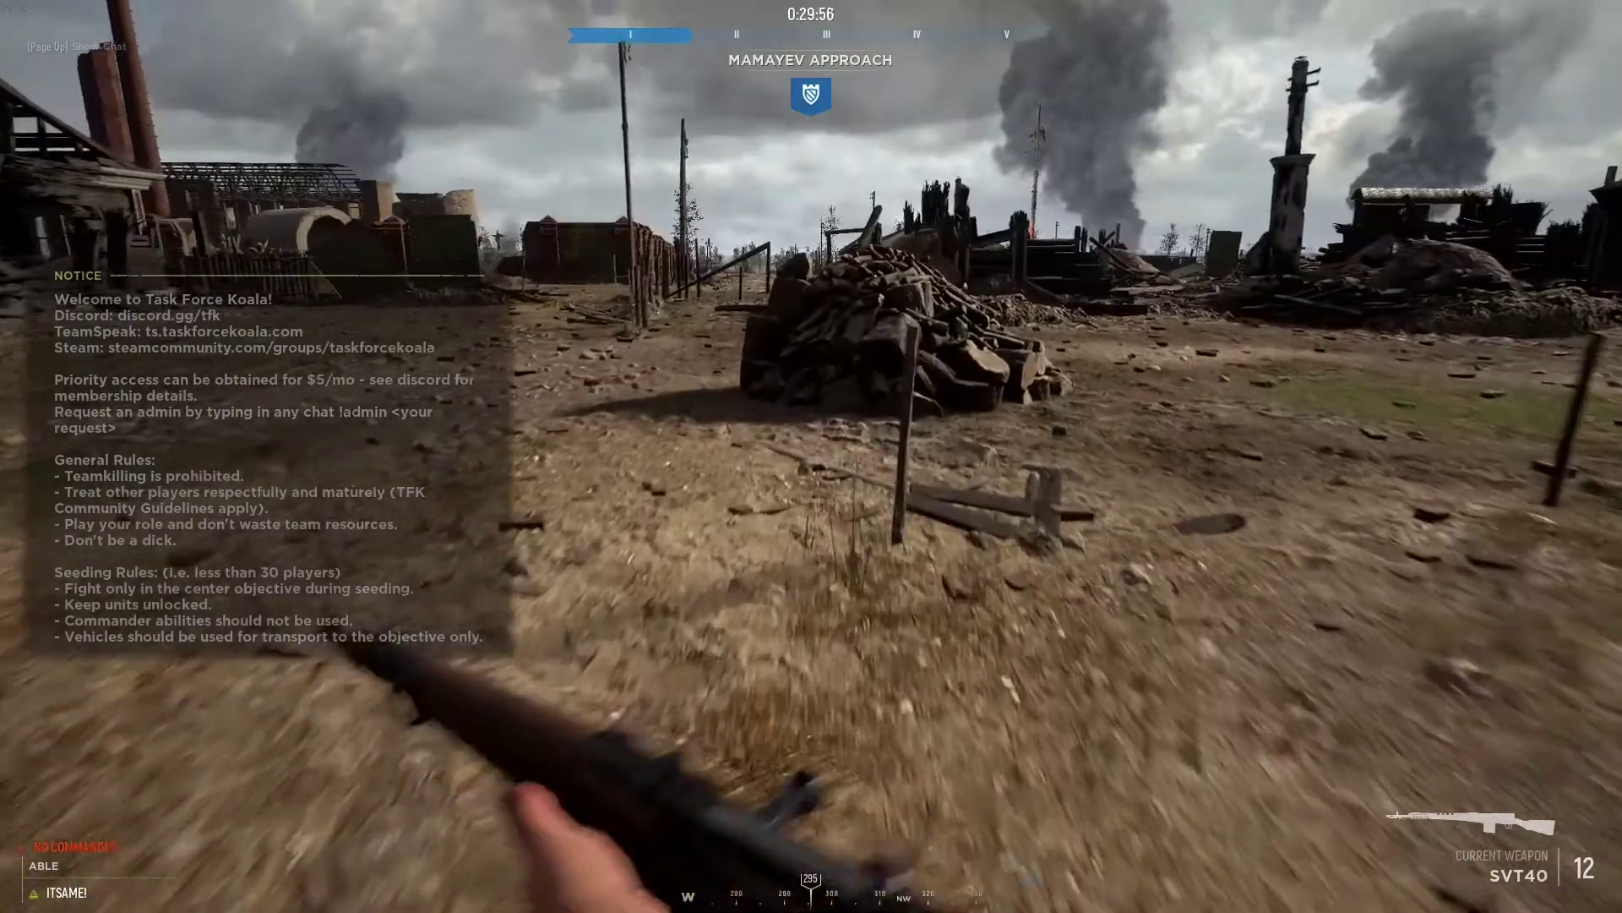
# Sprint the soldier up to the woodpile and raise the SVT40.
pyautogui.press('w')
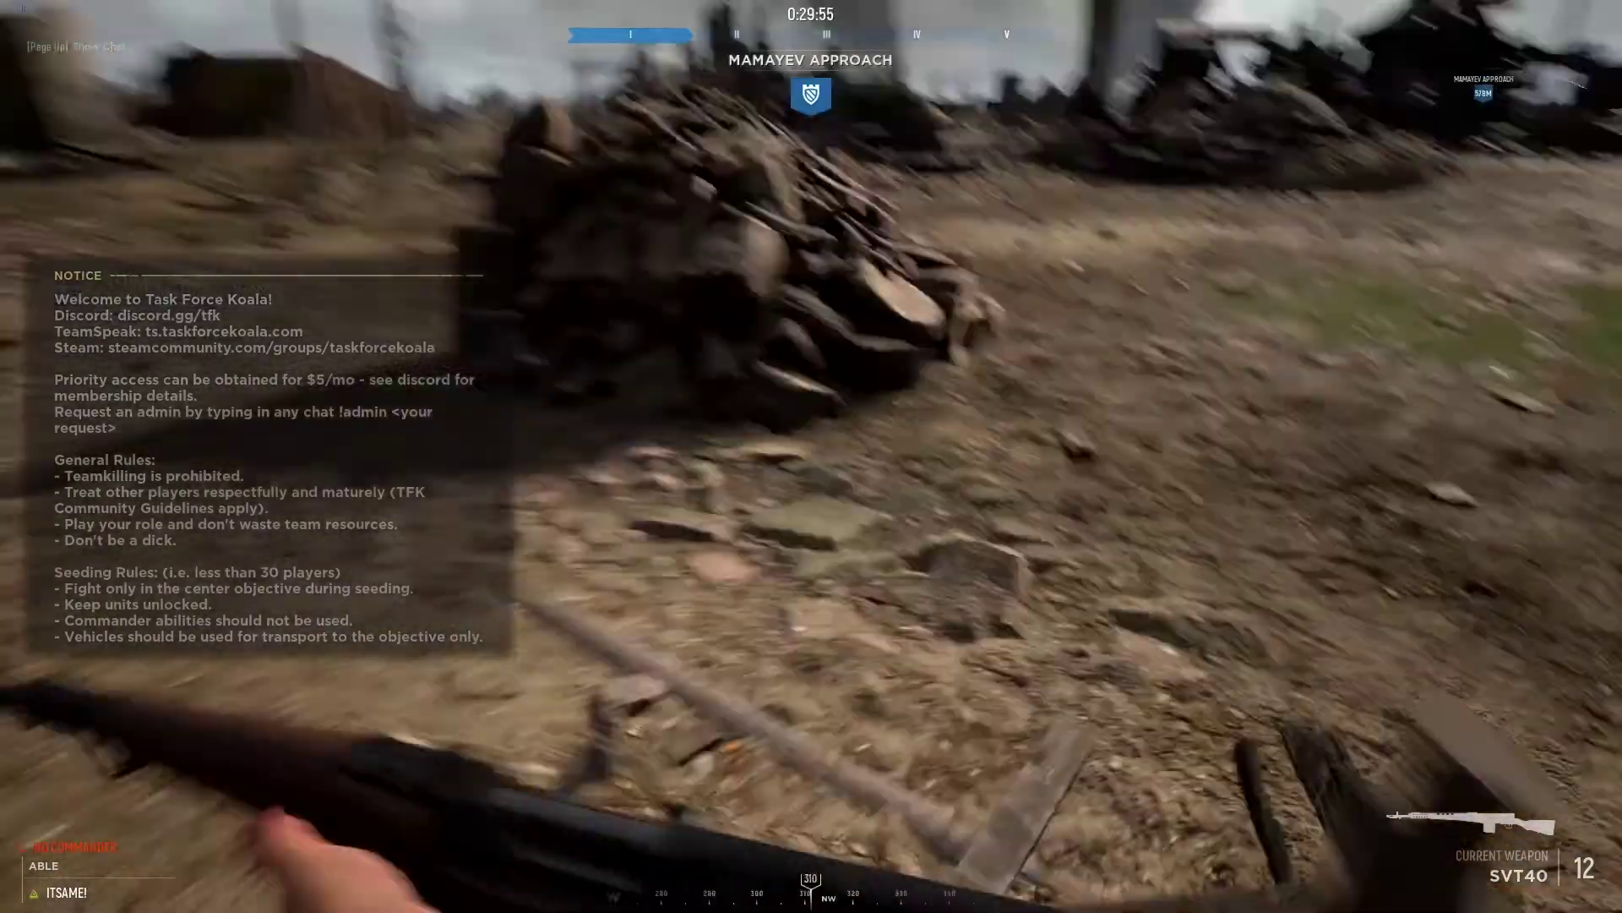
pyautogui.press('w')
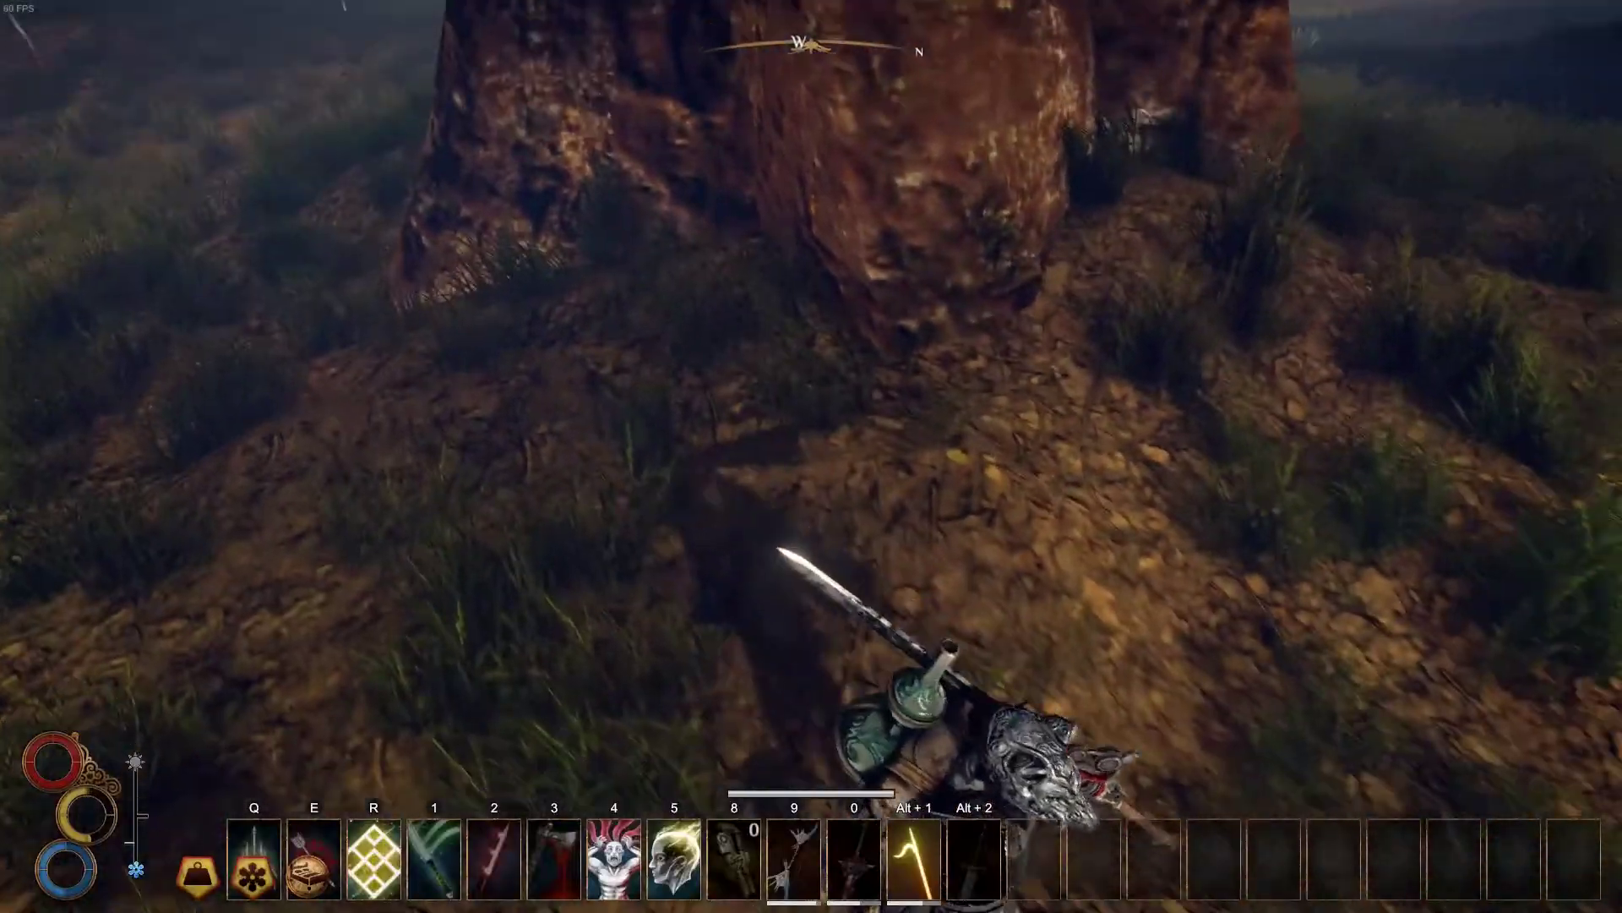
# Walk the armored character up to the base of the large tree trunk.
pyautogui.press('w')
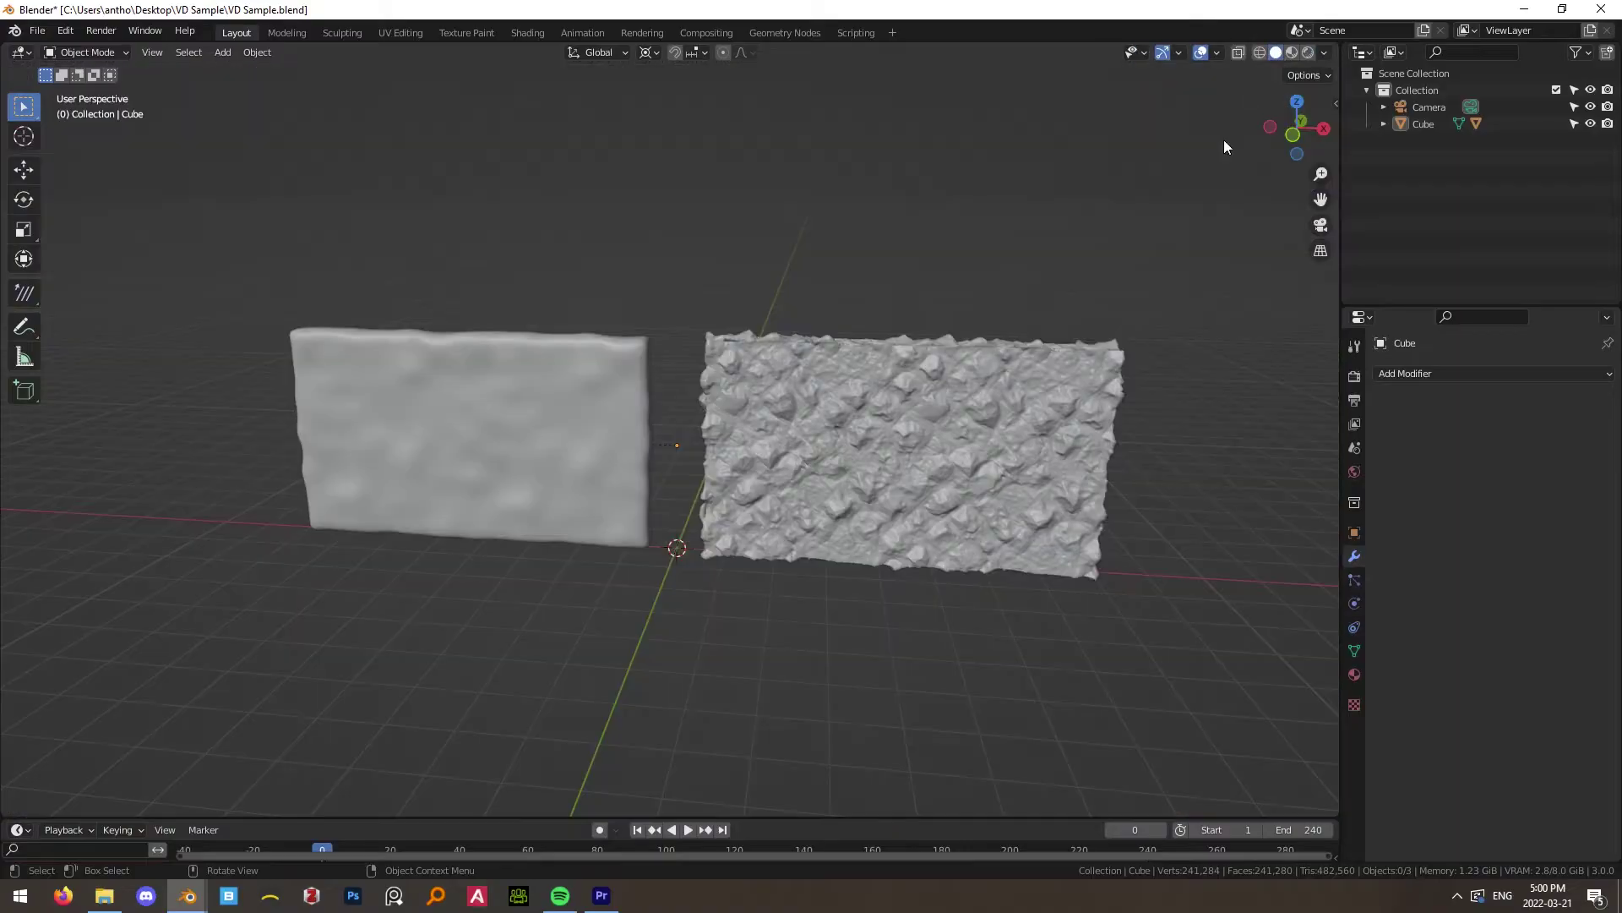
# Select the rough right-hand slab (Cube) and enter Edit Mode to view its geometry.
pyautogui.click(879, 360)
pyautogui.press('Tab')
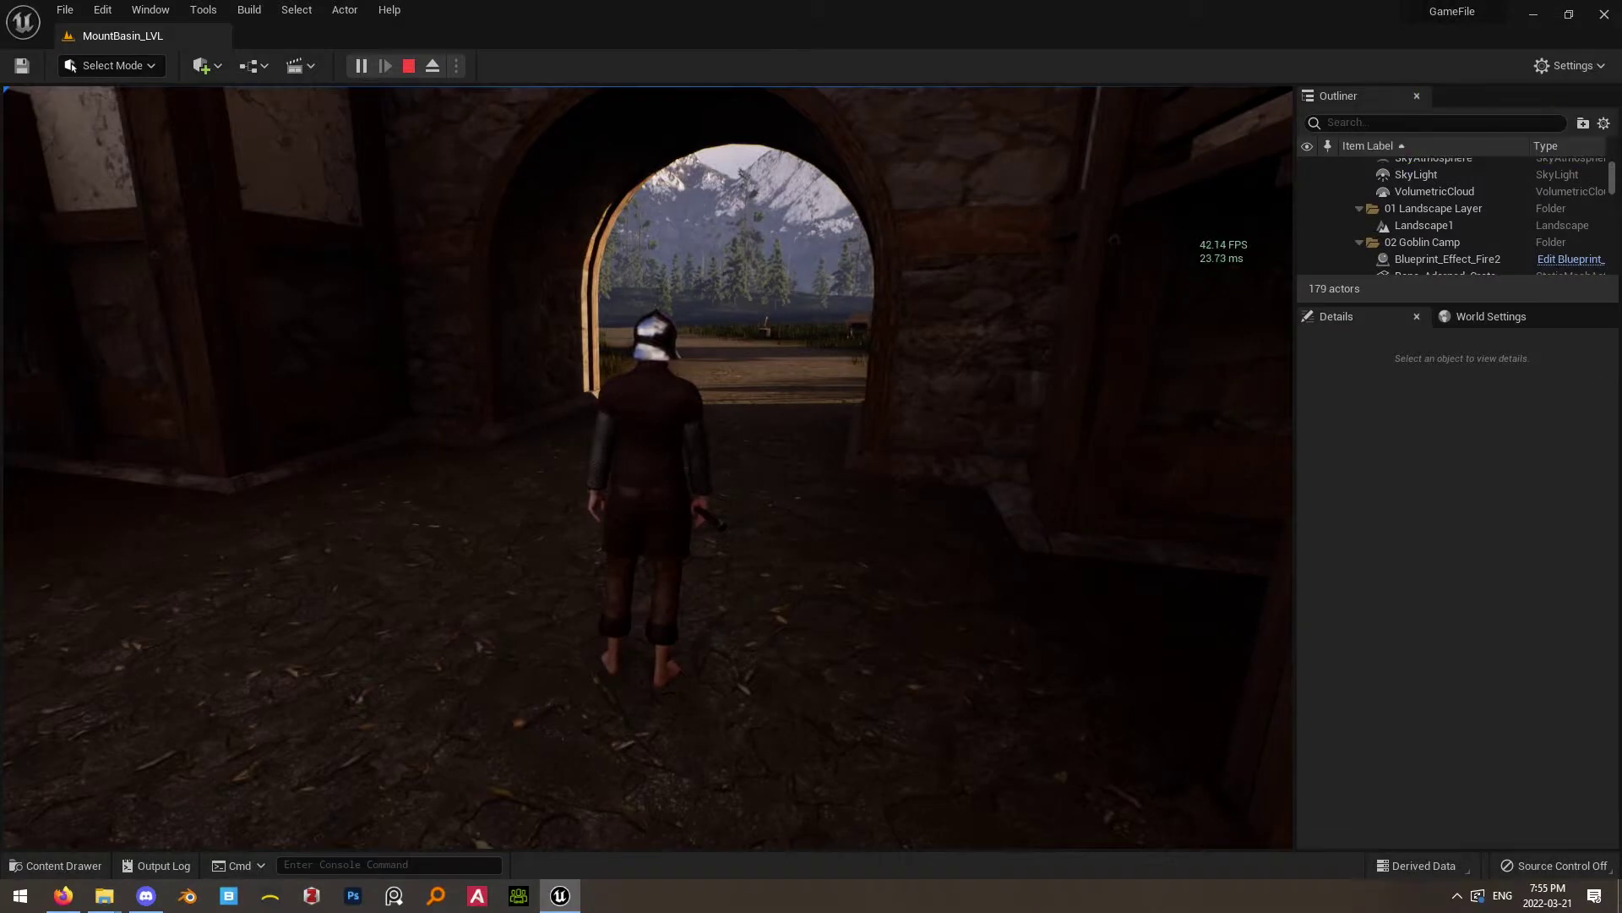
# Run the character through the stone archway and along the dirt path, looking around the valley.
pyautogui.press('w')
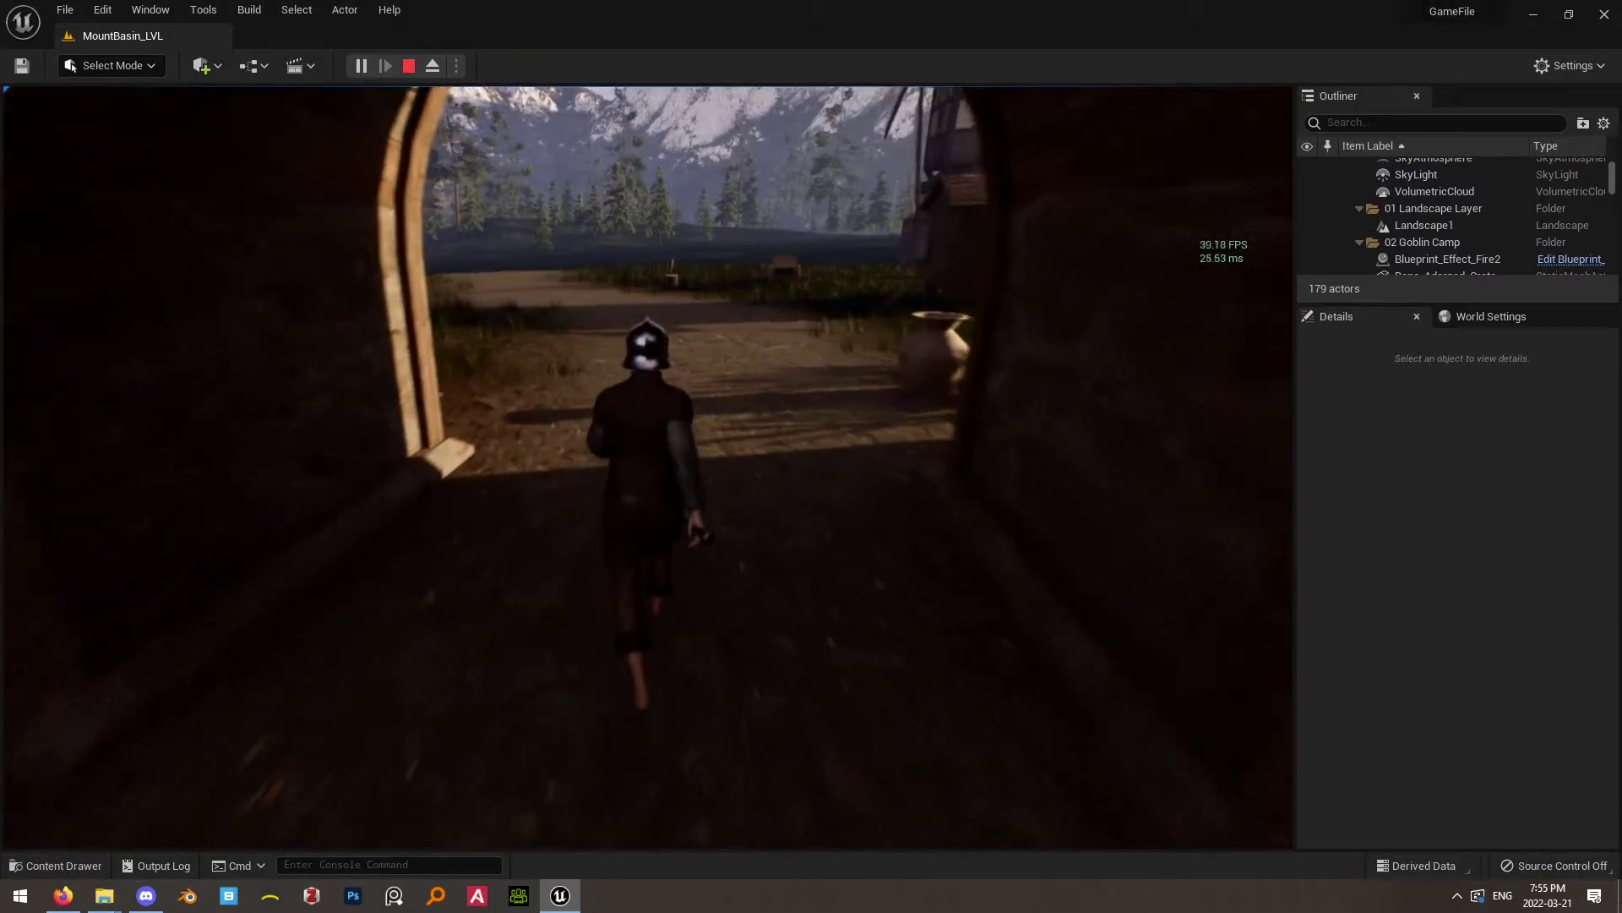
pyautogui.press('w')
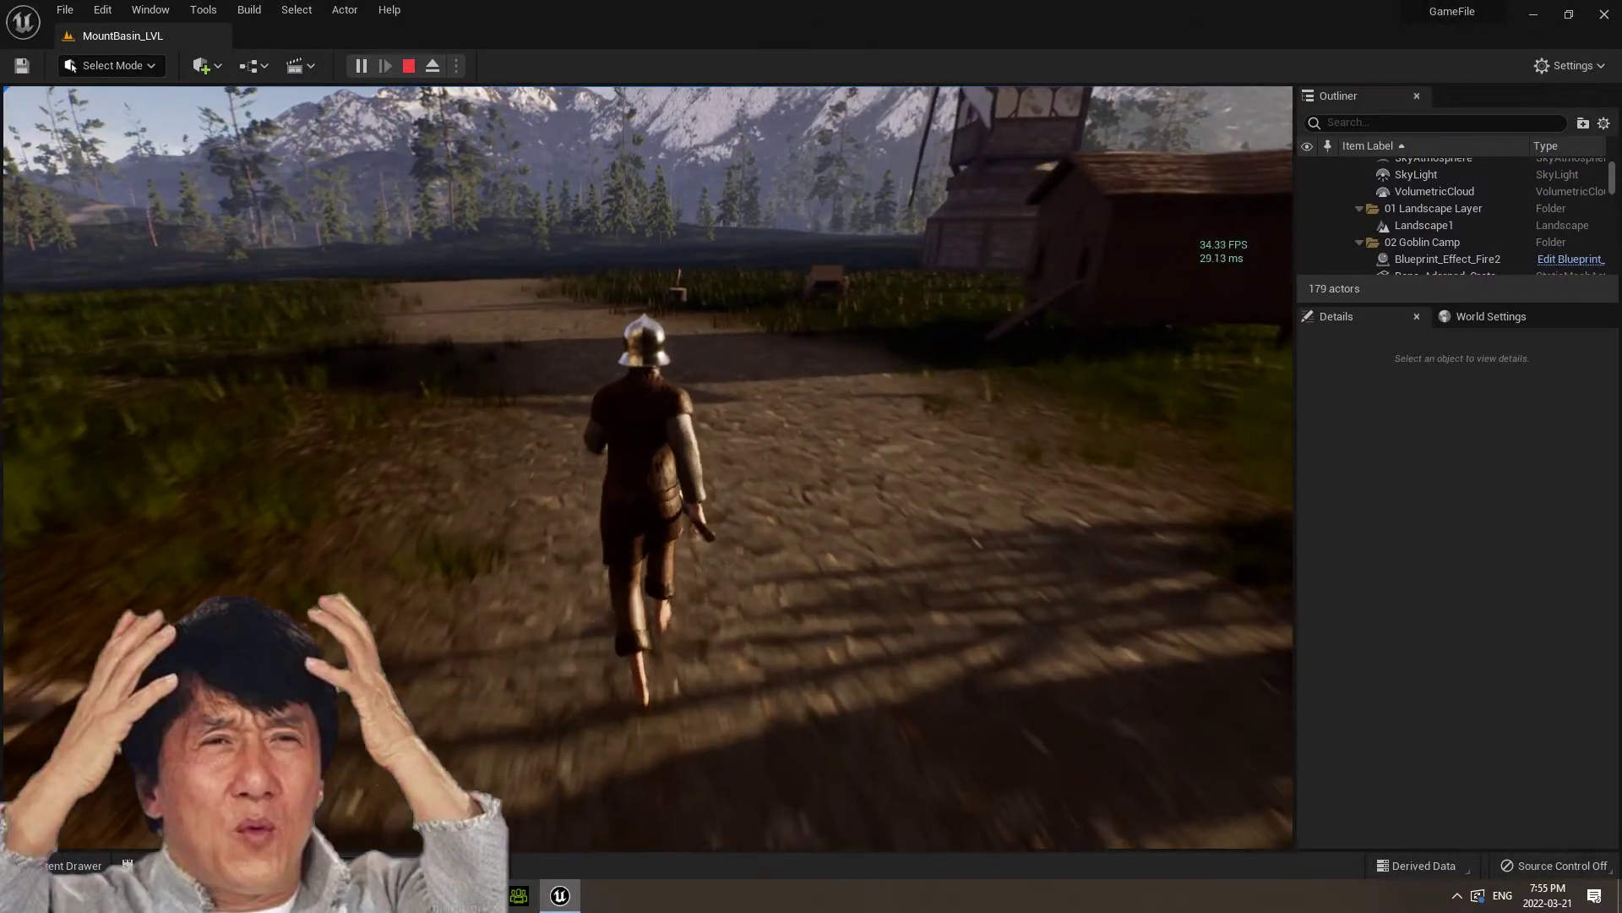
pyautogui.press('w')
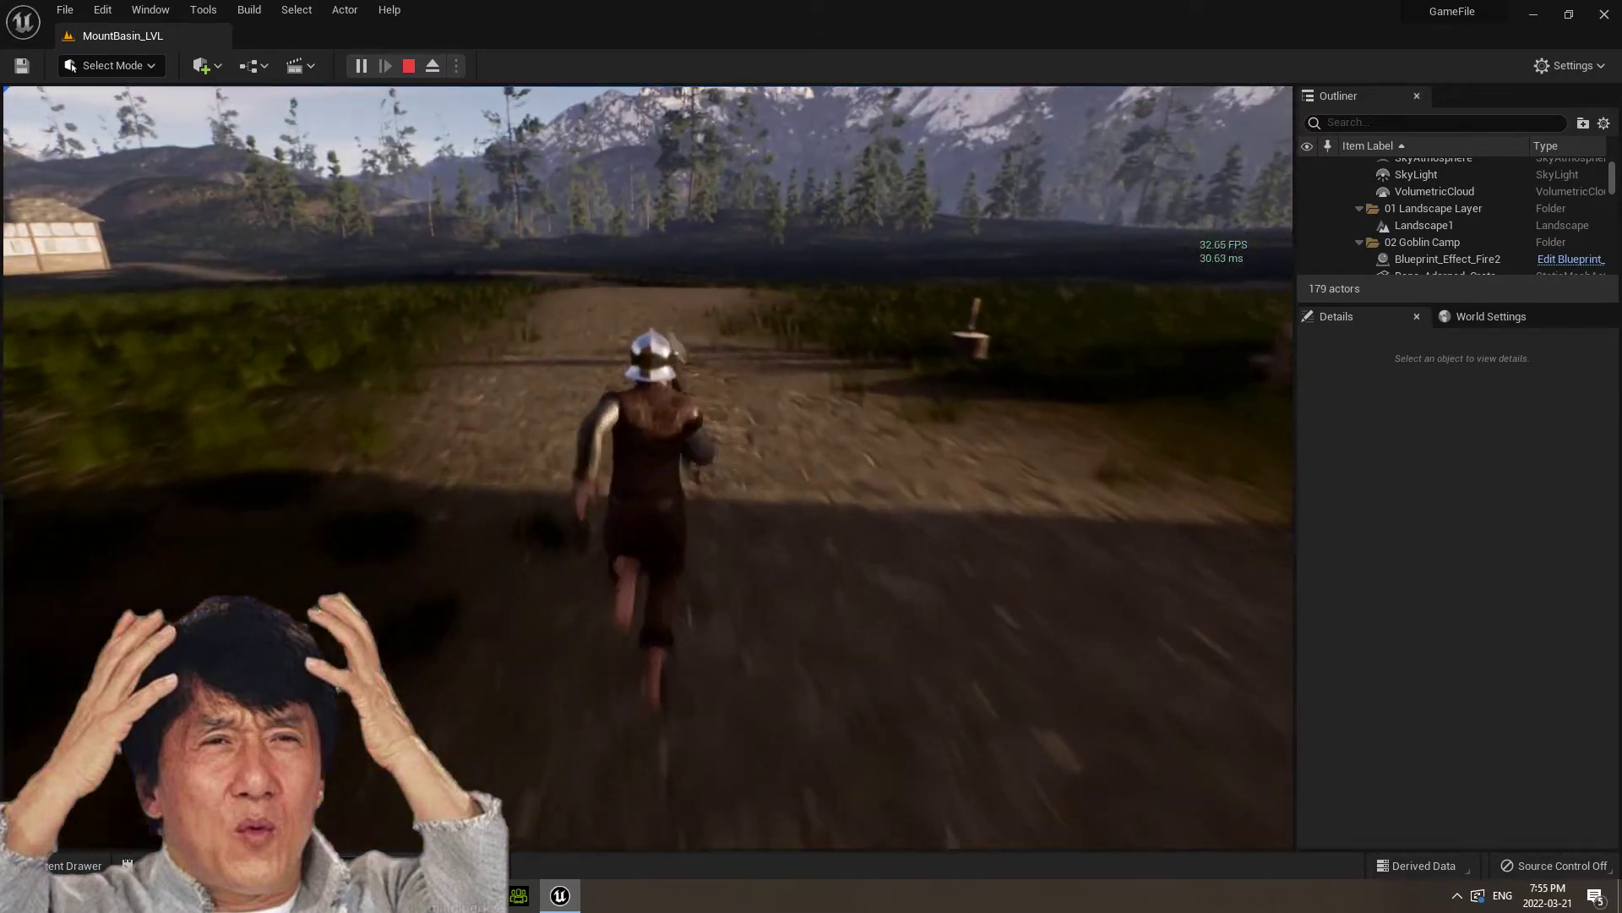
pyautogui.press('w')
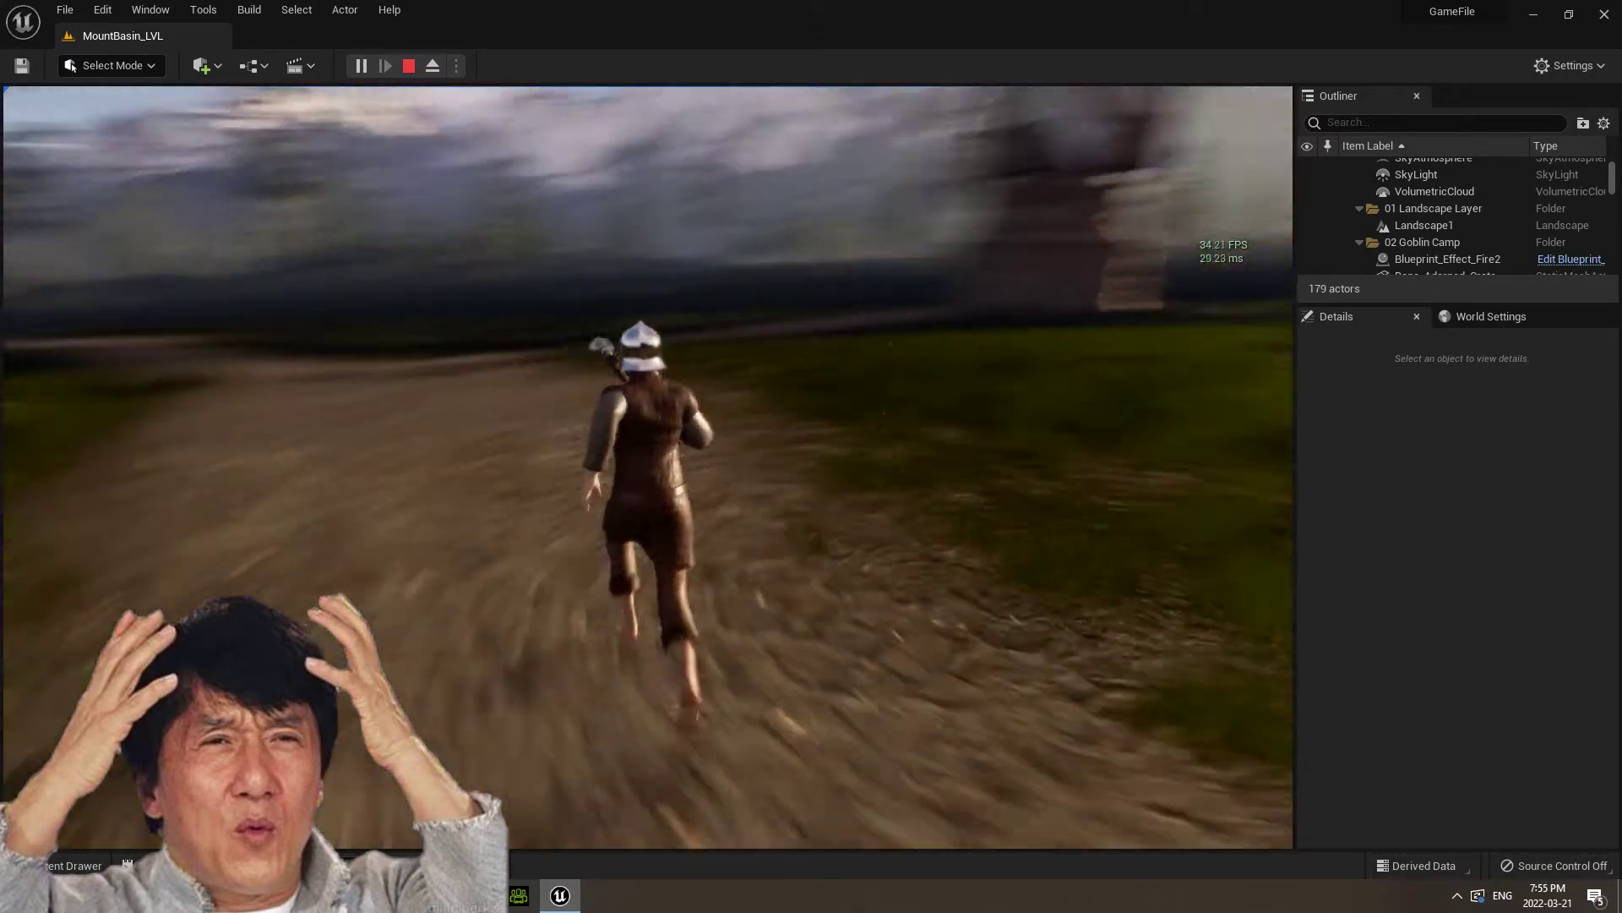
pyautogui.press('w')
pyautogui.press('w')
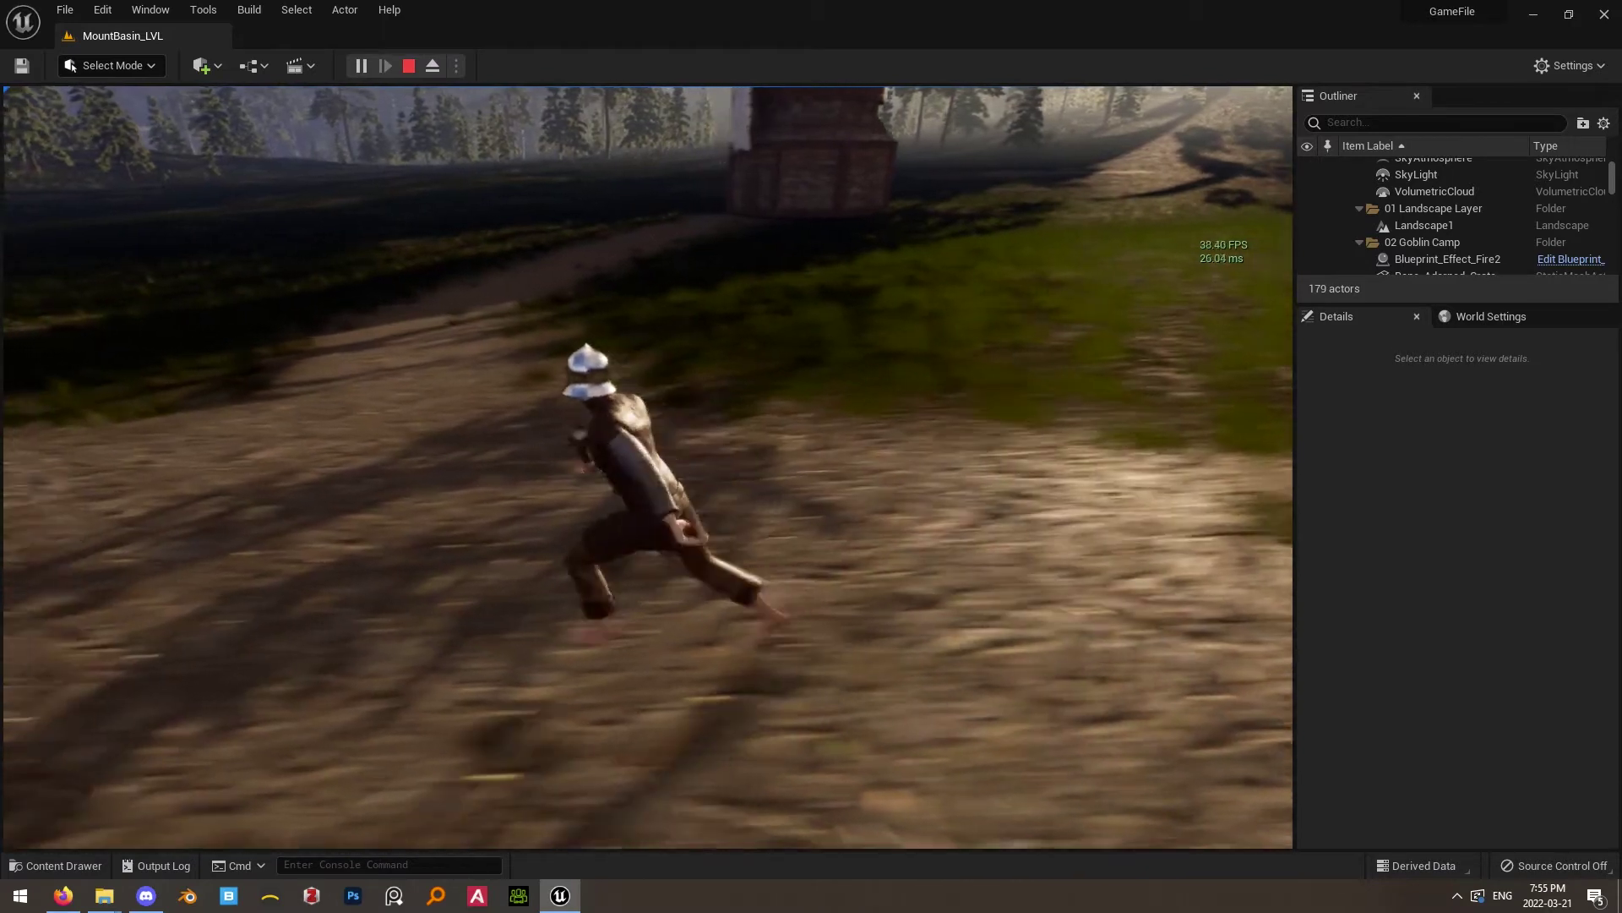
pyautogui.press('w')
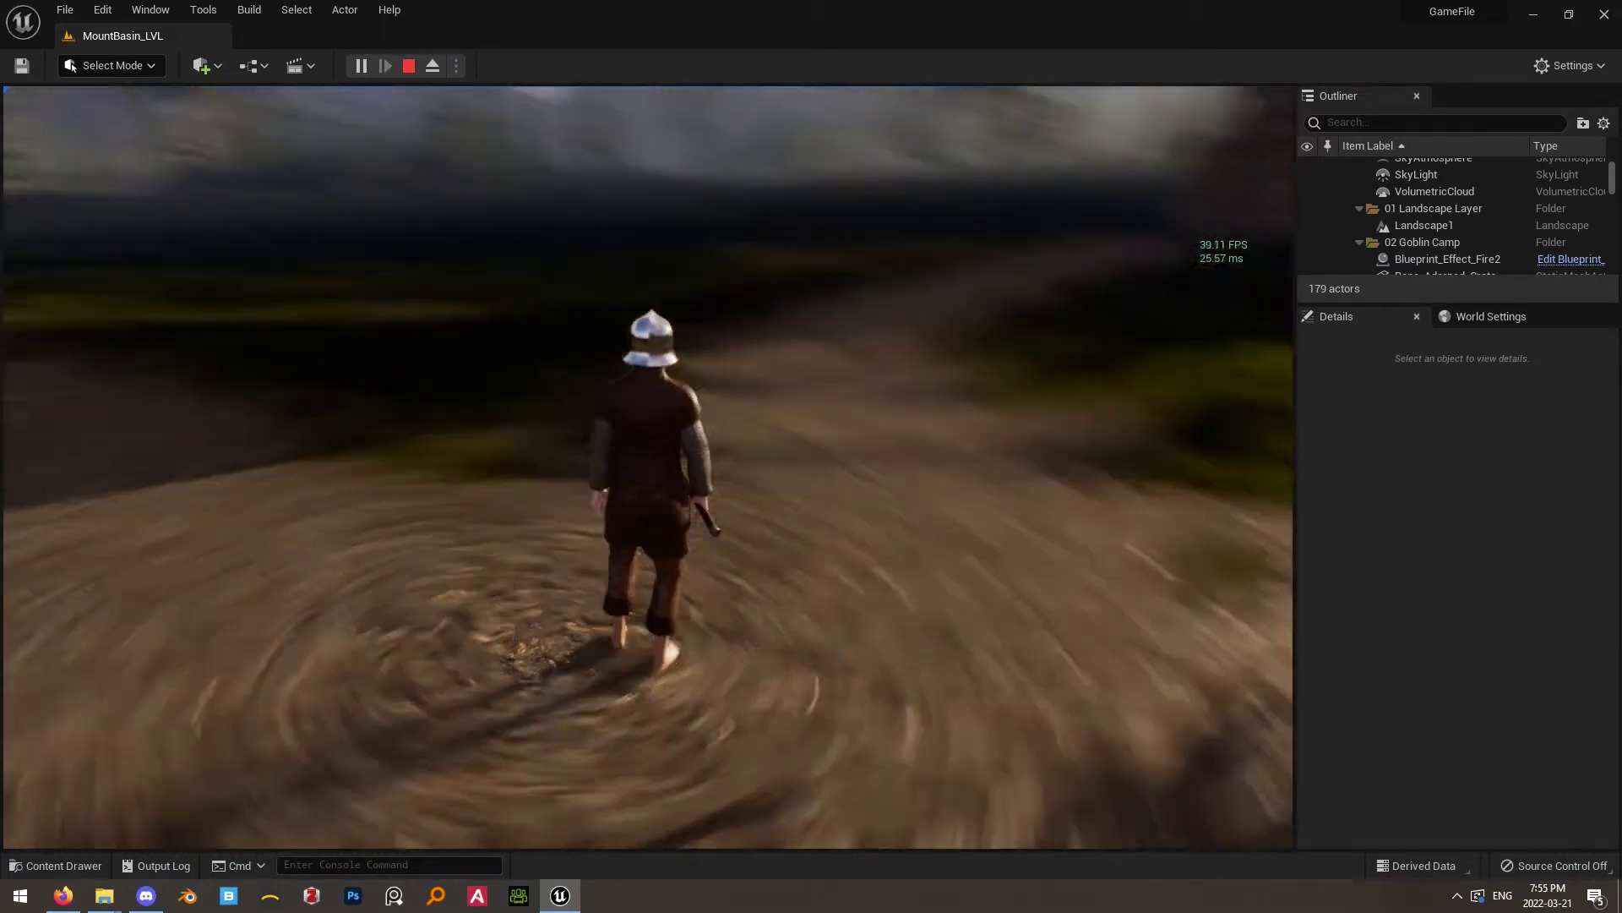
pyautogui.press('w')
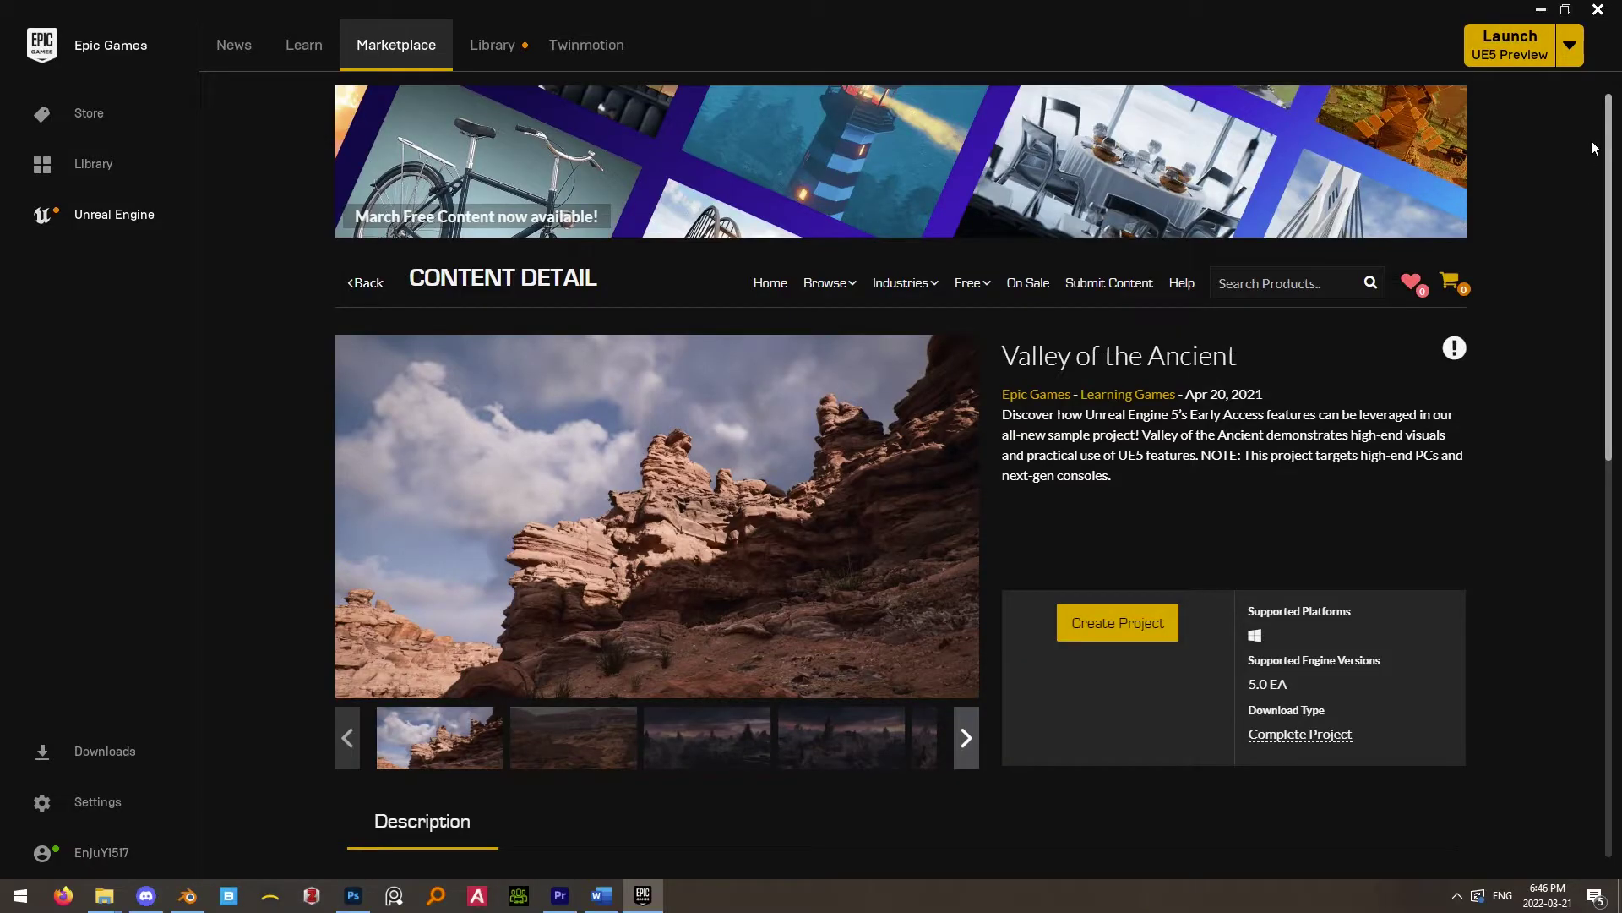
# Highlight the 205 GB Storage Space line on the Valley of the Ancient page.
pyautogui.moveTo(1597, 131); pyautogui.dragTo(1573, 385)
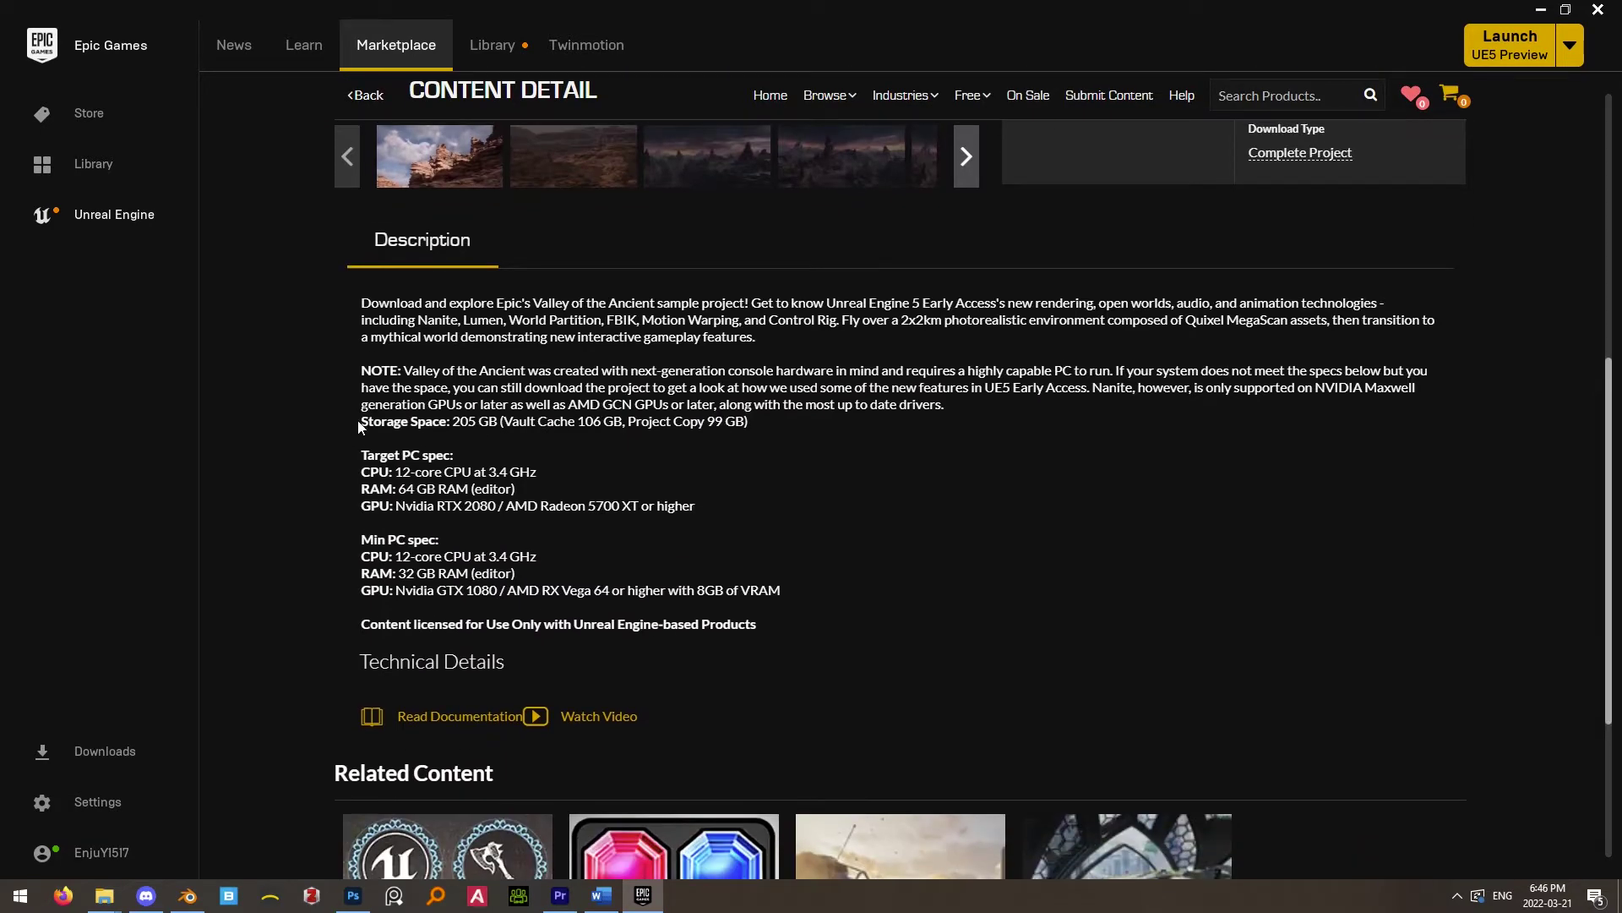
pyautogui.moveTo(362, 425); pyautogui.dragTo(745, 420)
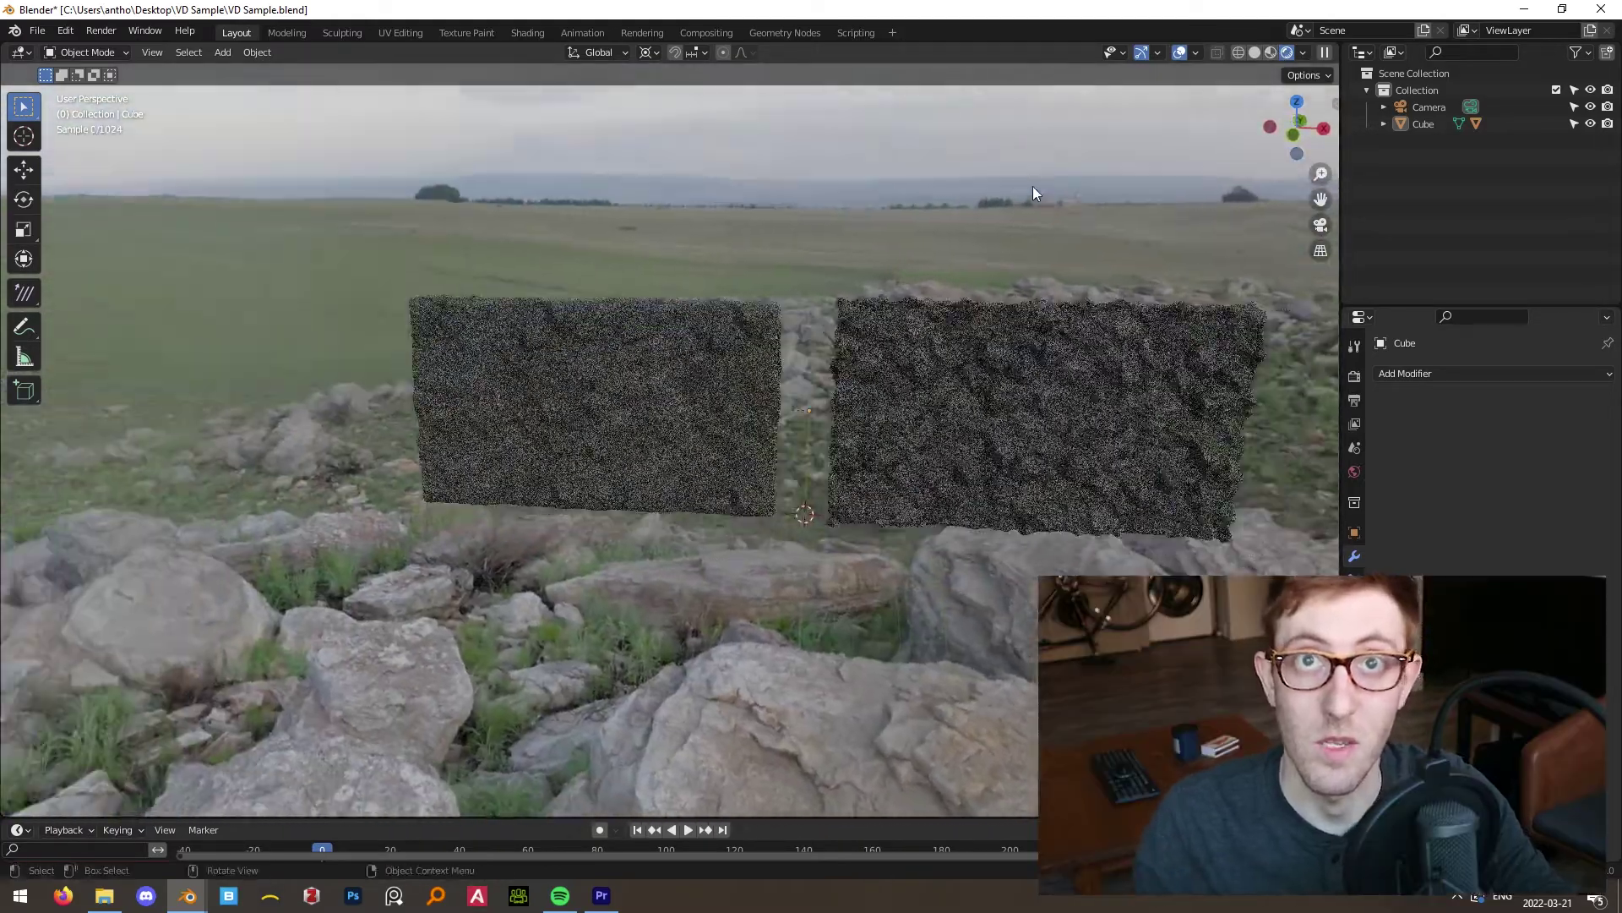
pyautogui.moveTo(1033, 186); pyautogui.dragTo(824, 247, button='middle')
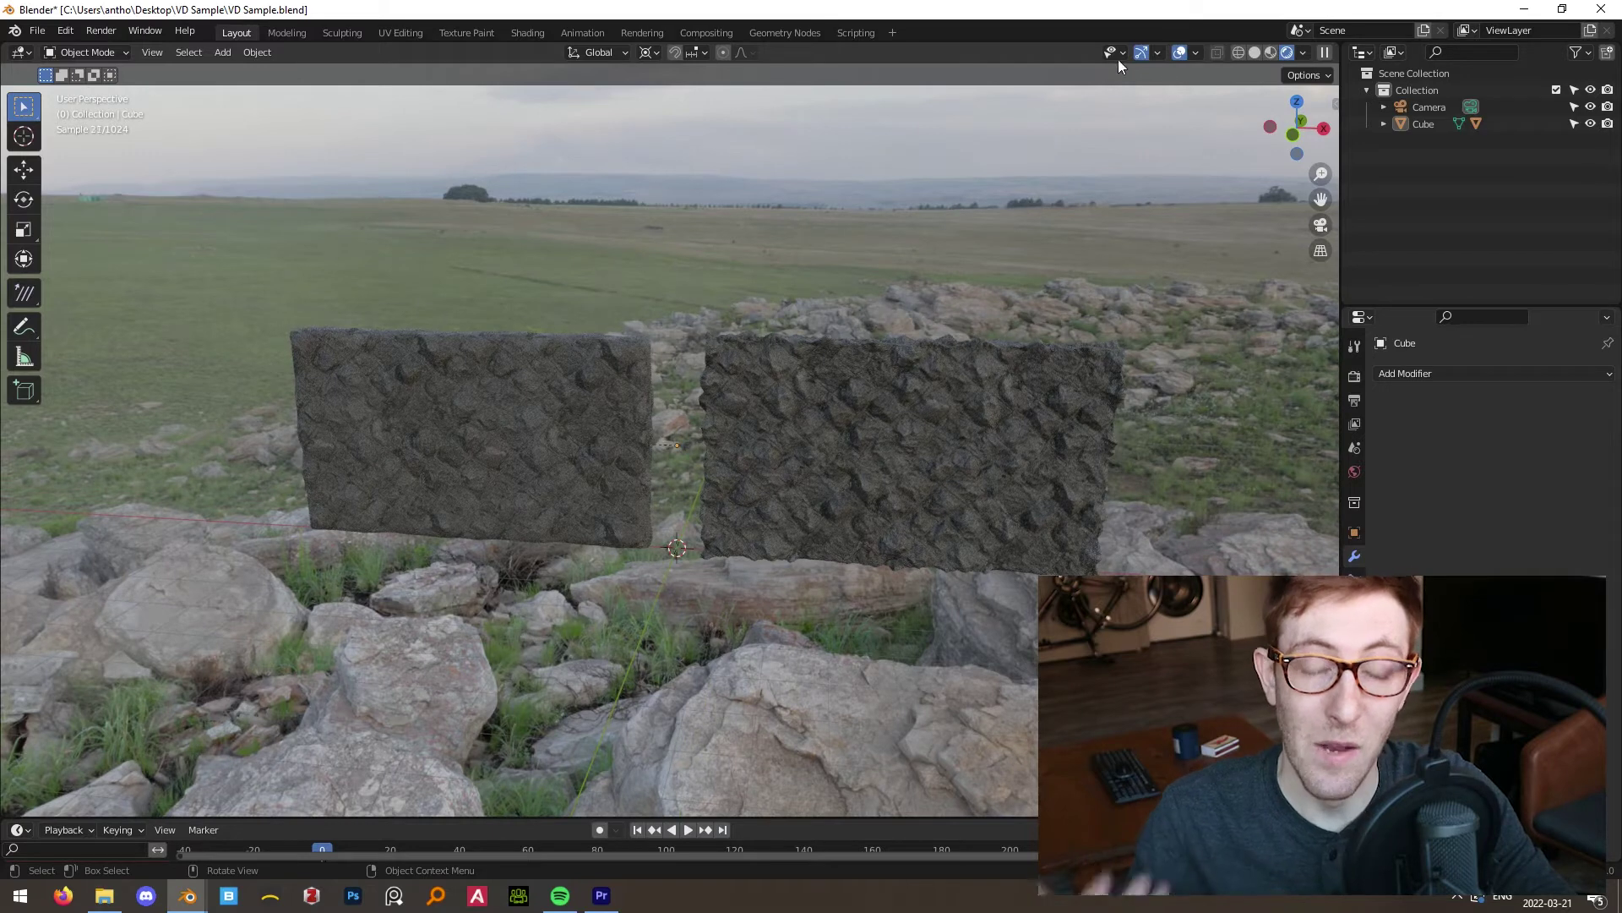
pyautogui.click(1257, 53)
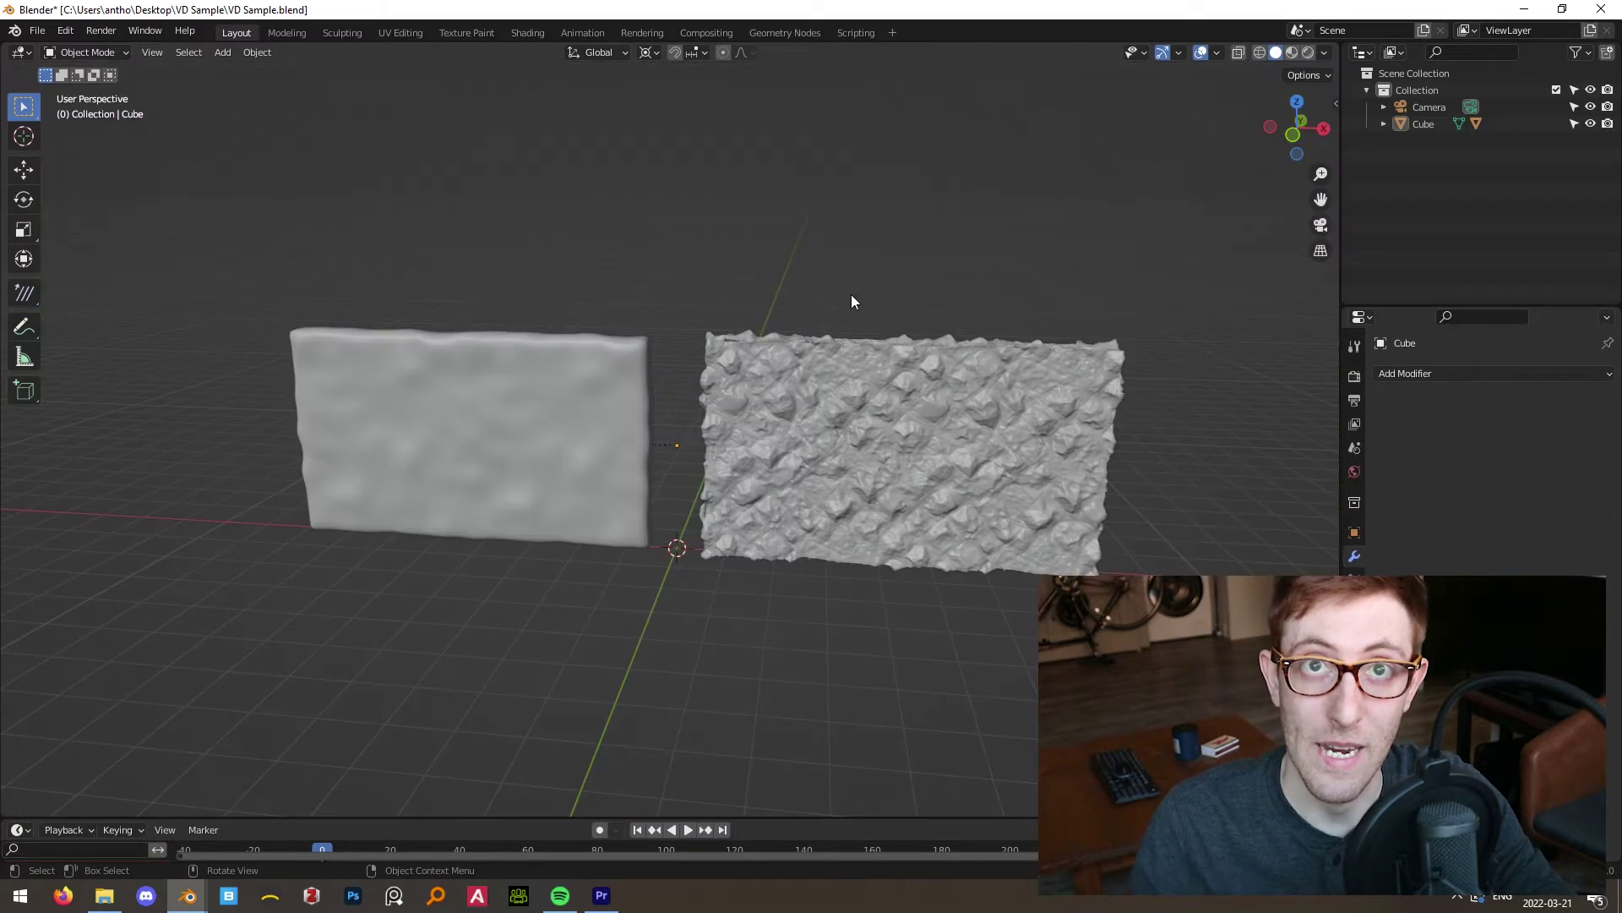
pyautogui.click(1027, 422)
pyautogui.press('Tab')
pyautogui.moveTo(725, 189); pyautogui.dragTo(887, 240, button='middle')
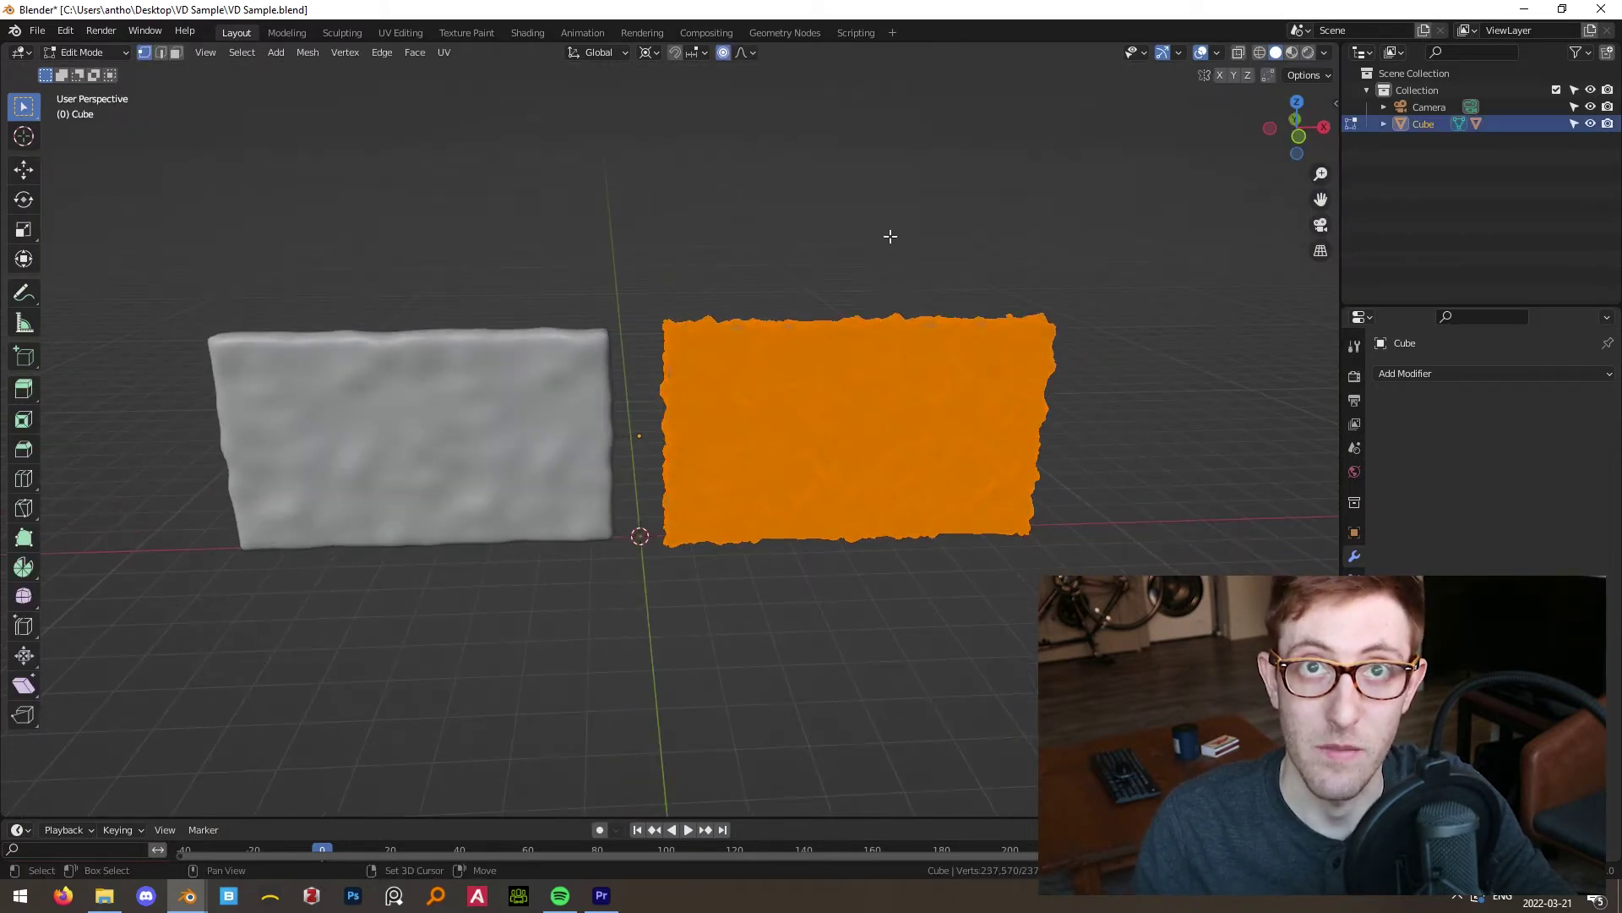
pyautogui.scroll(4, 894, 352)
pyautogui.moveTo(901, 342); pyautogui.dragTo(869, 308, button='middle')
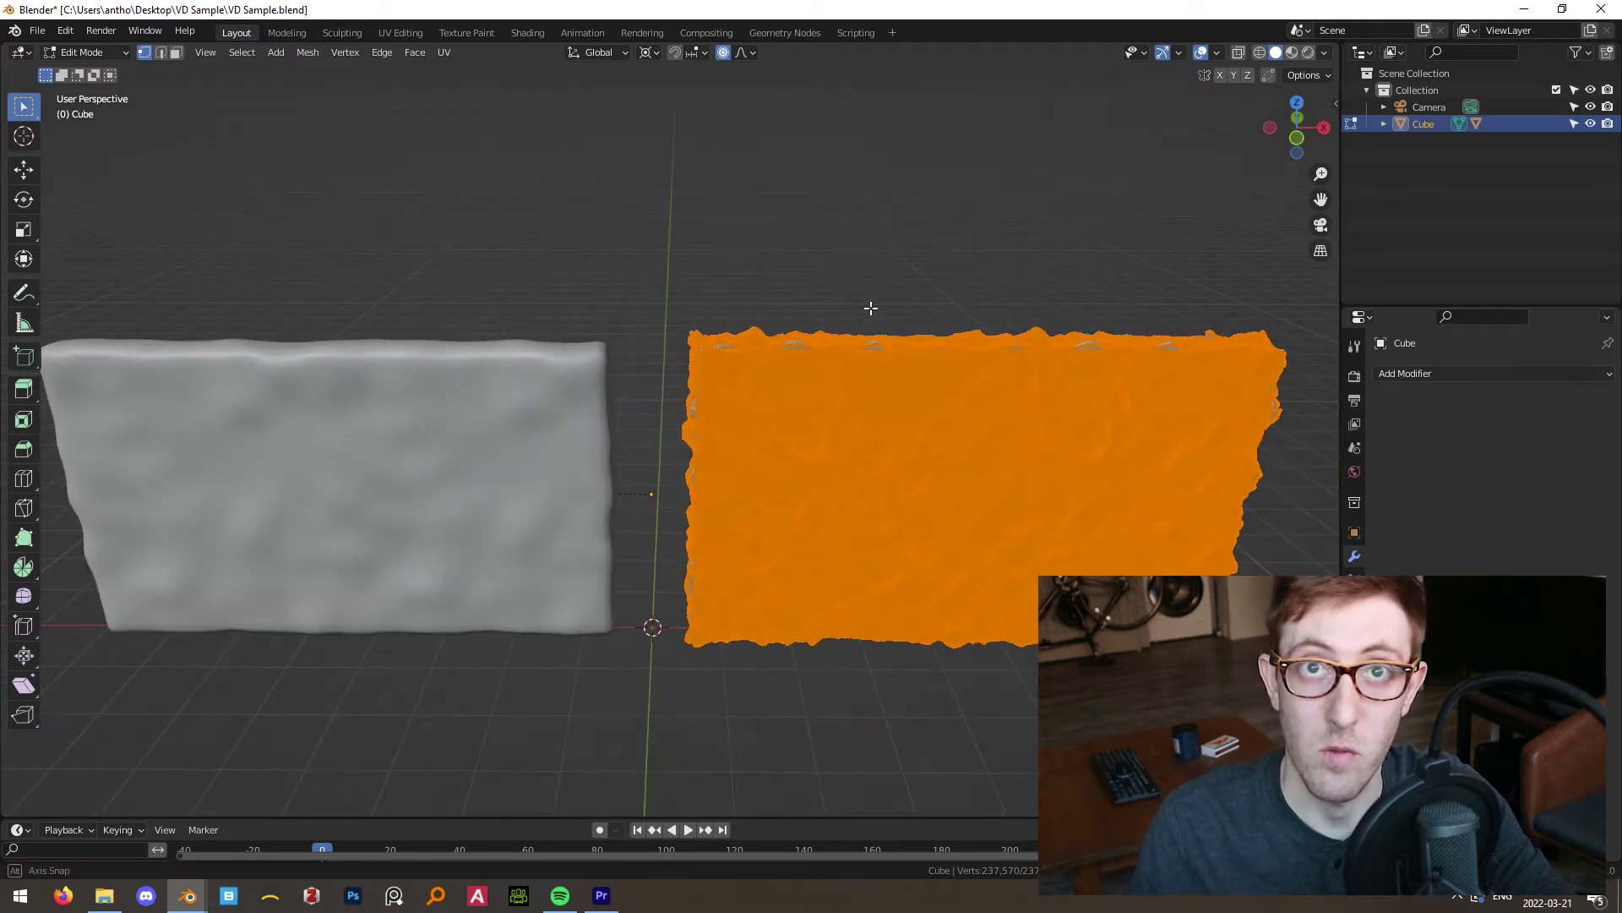
pyautogui.press('Tab')
pyautogui.click(606, 439)
pyautogui.press('Tab')
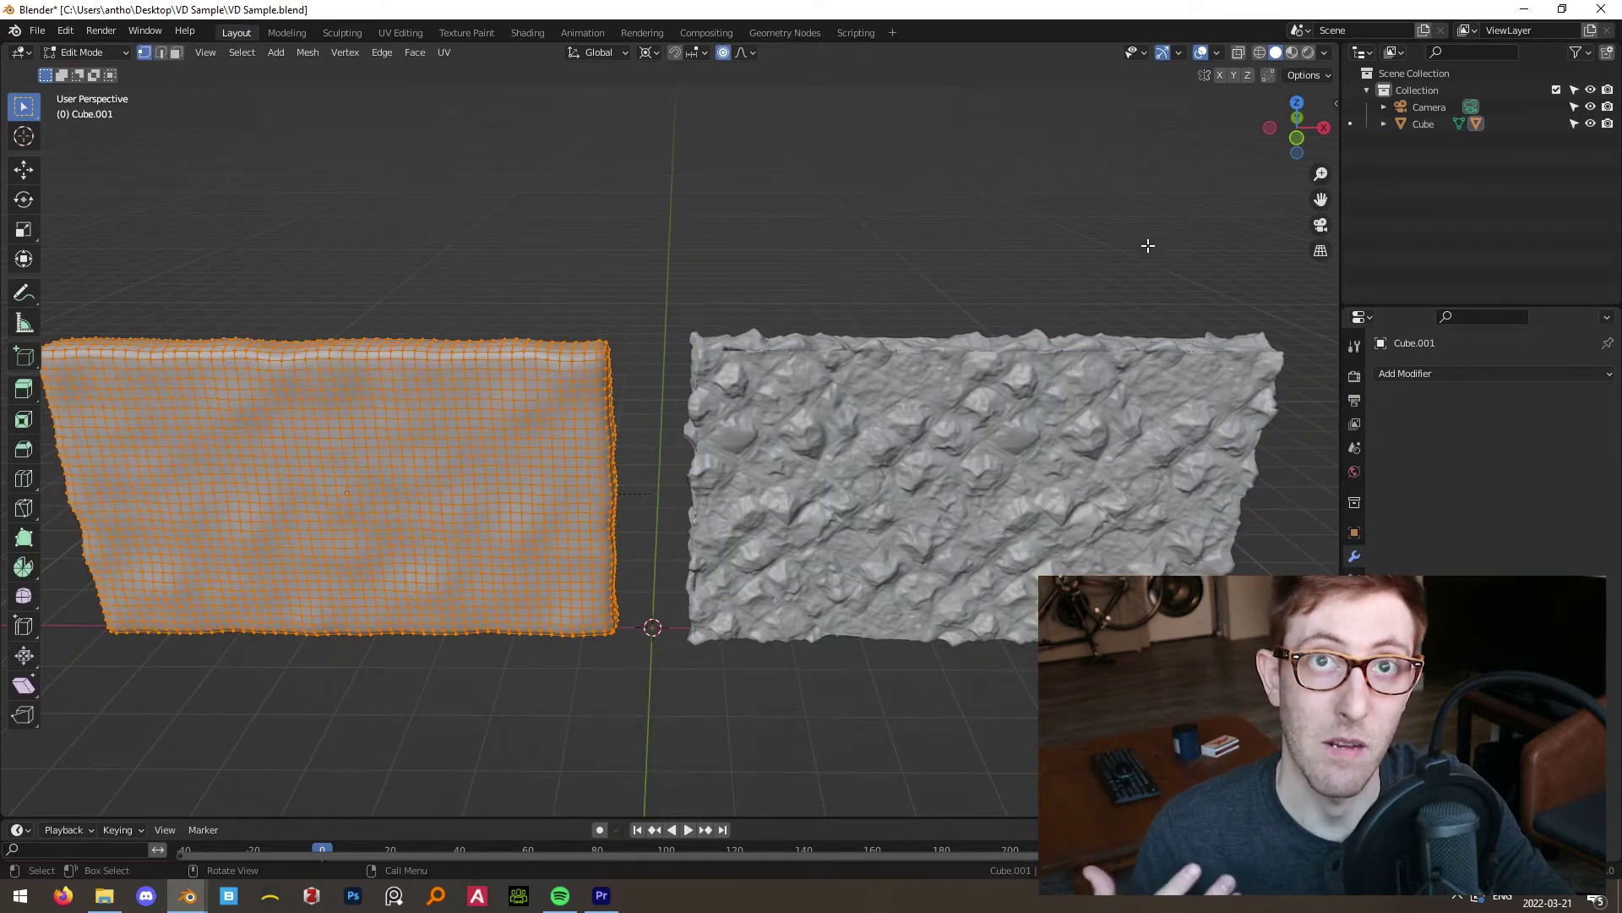
pyautogui.press('Tab')
pyautogui.click(1257, 53)
pyautogui.click(865, 252)
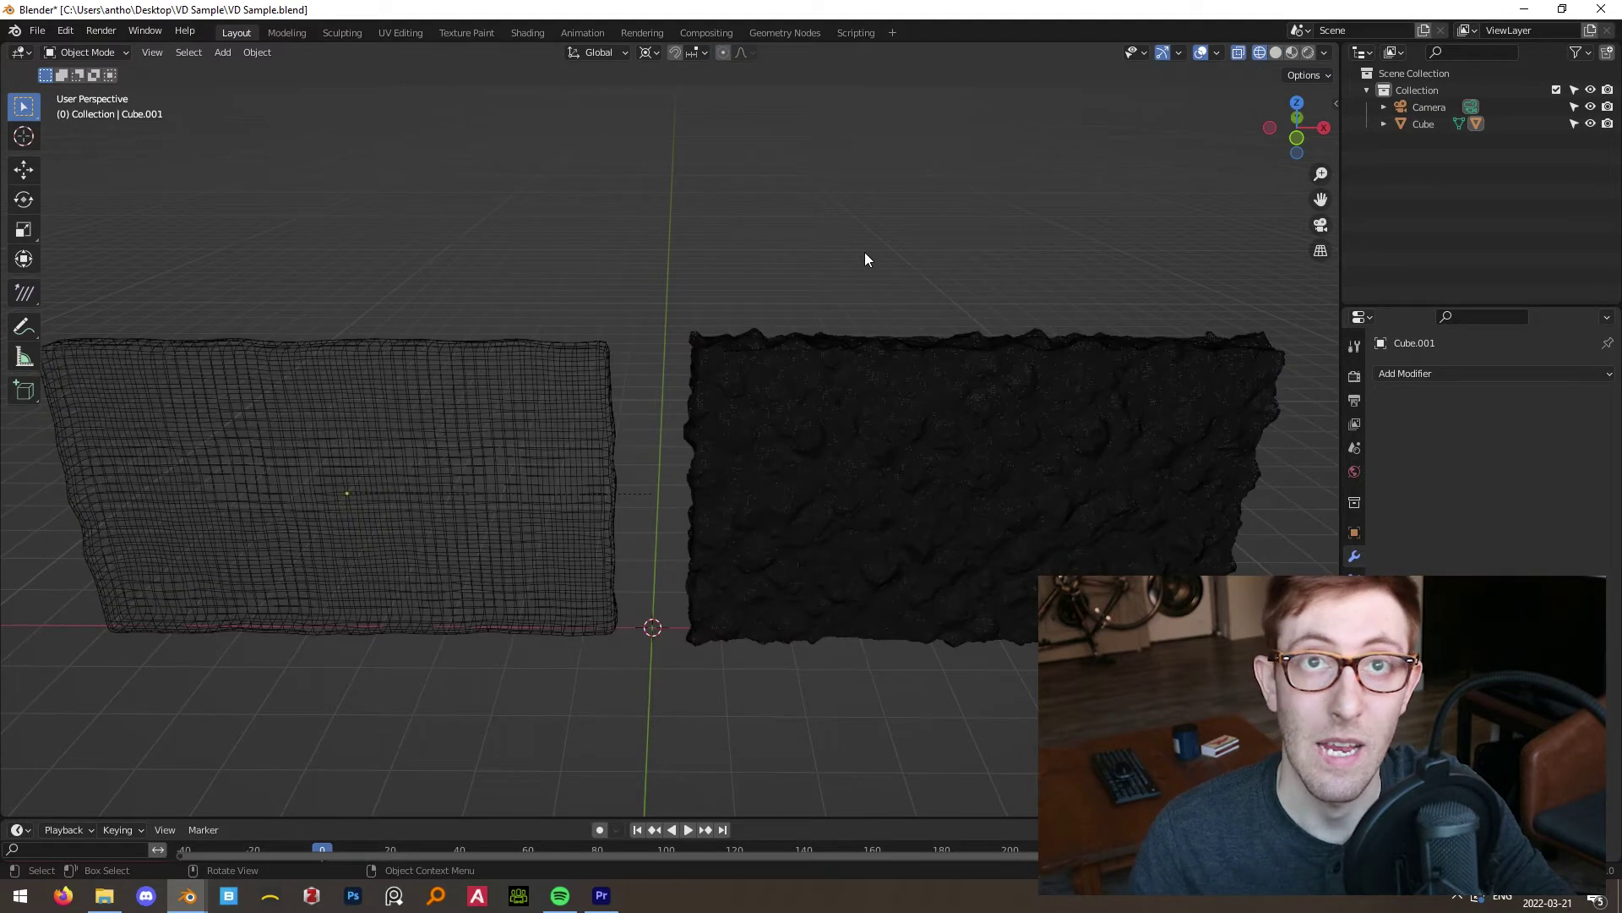
pyautogui.moveTo(864, 252); pyautogui.dragTo(865, 252, button='middle')
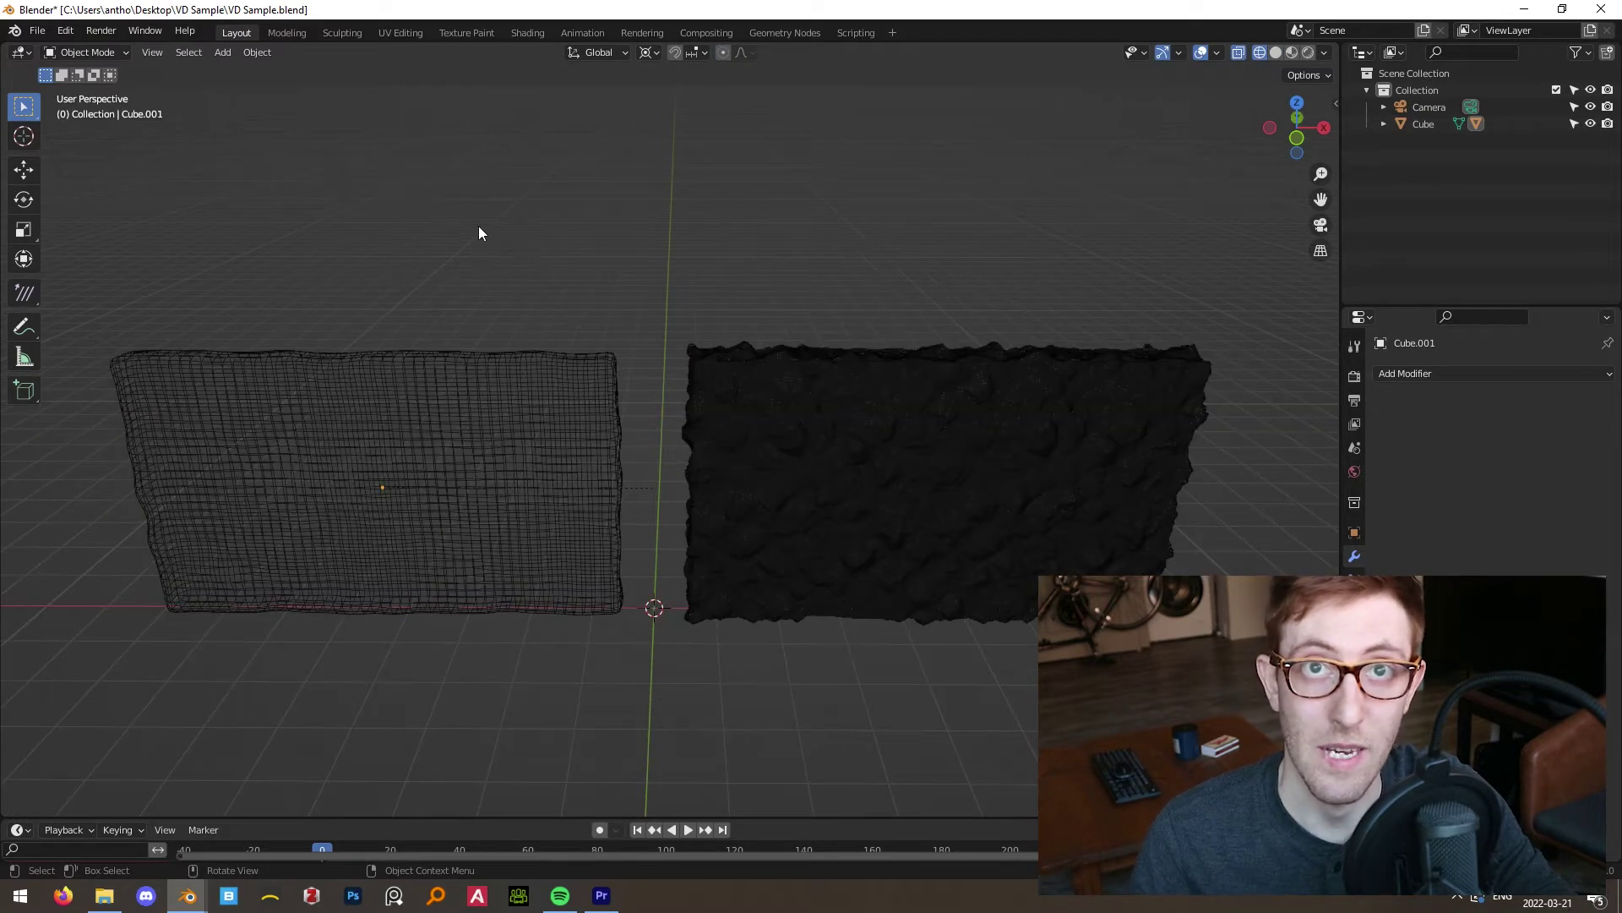
pyautogui.moveTo(479, 233); pyautogui.dragTo(666, 234, button='middle')
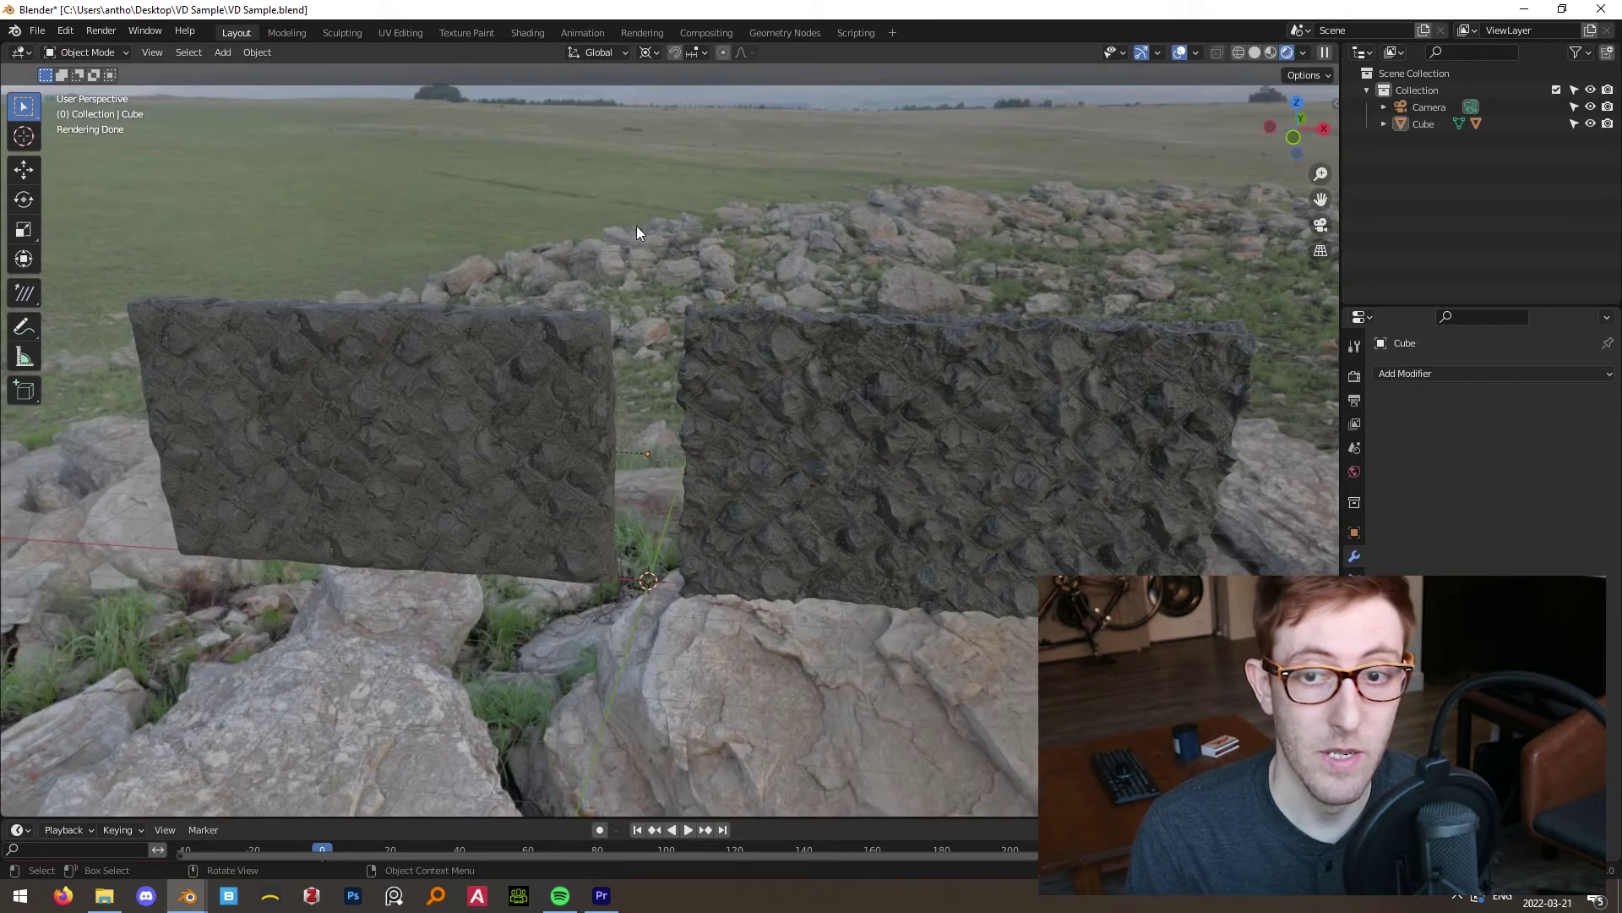
pyautogui.moveTo(661, 248); pyautogui.dragTo(821, 226, button='middle')
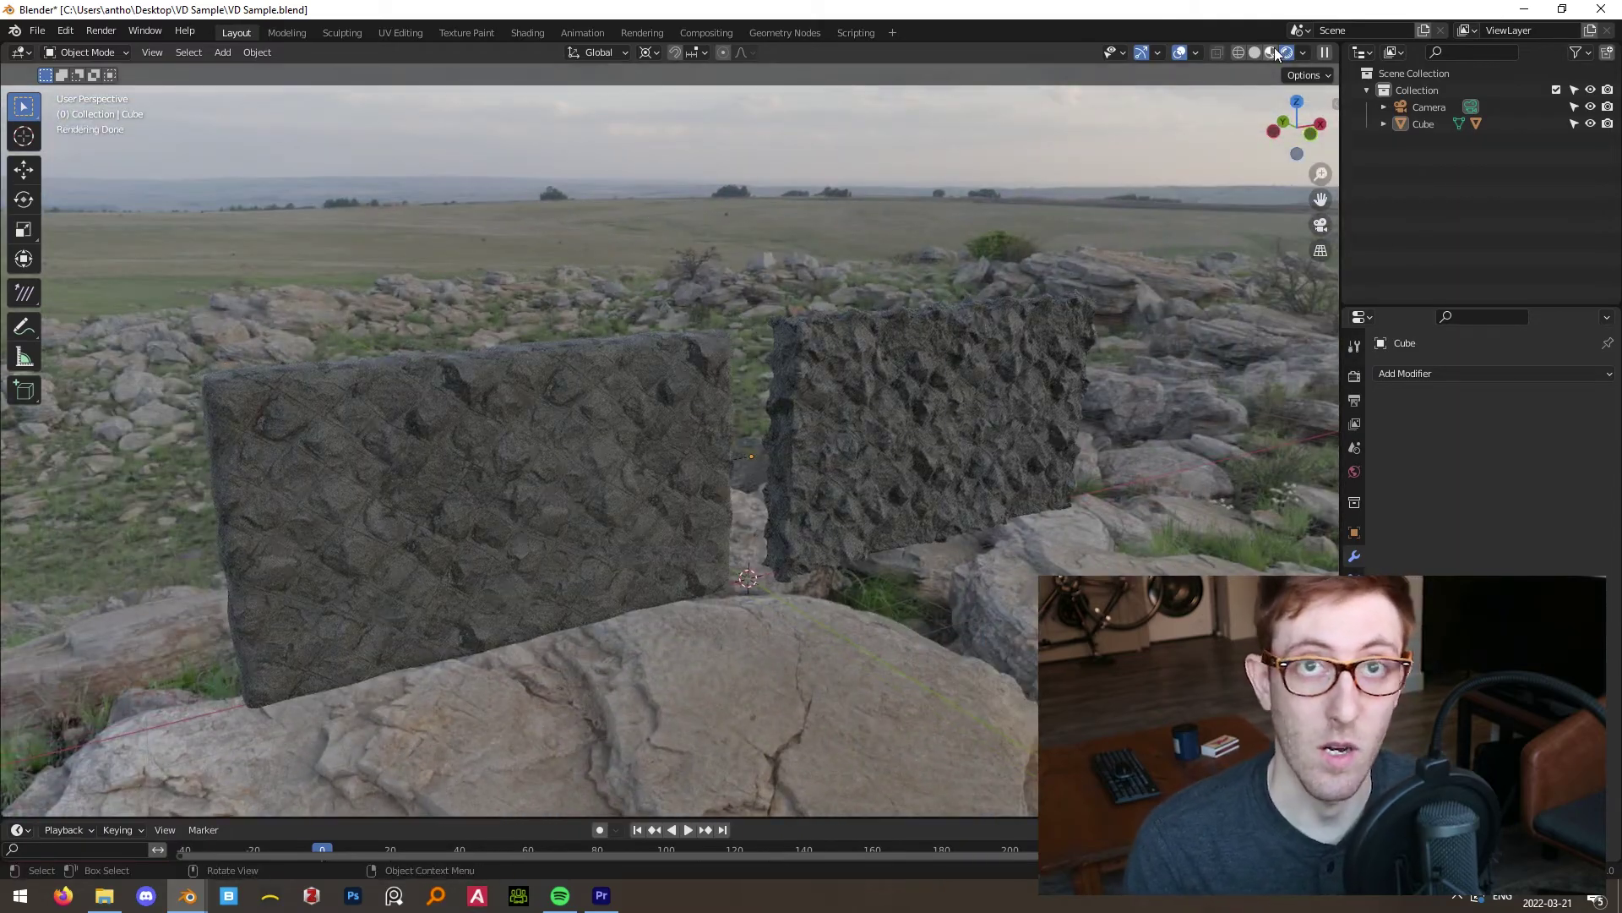
pyautogui.moveTo(1113, 187); pyautogui.dragTo(819, 244, button='middle')
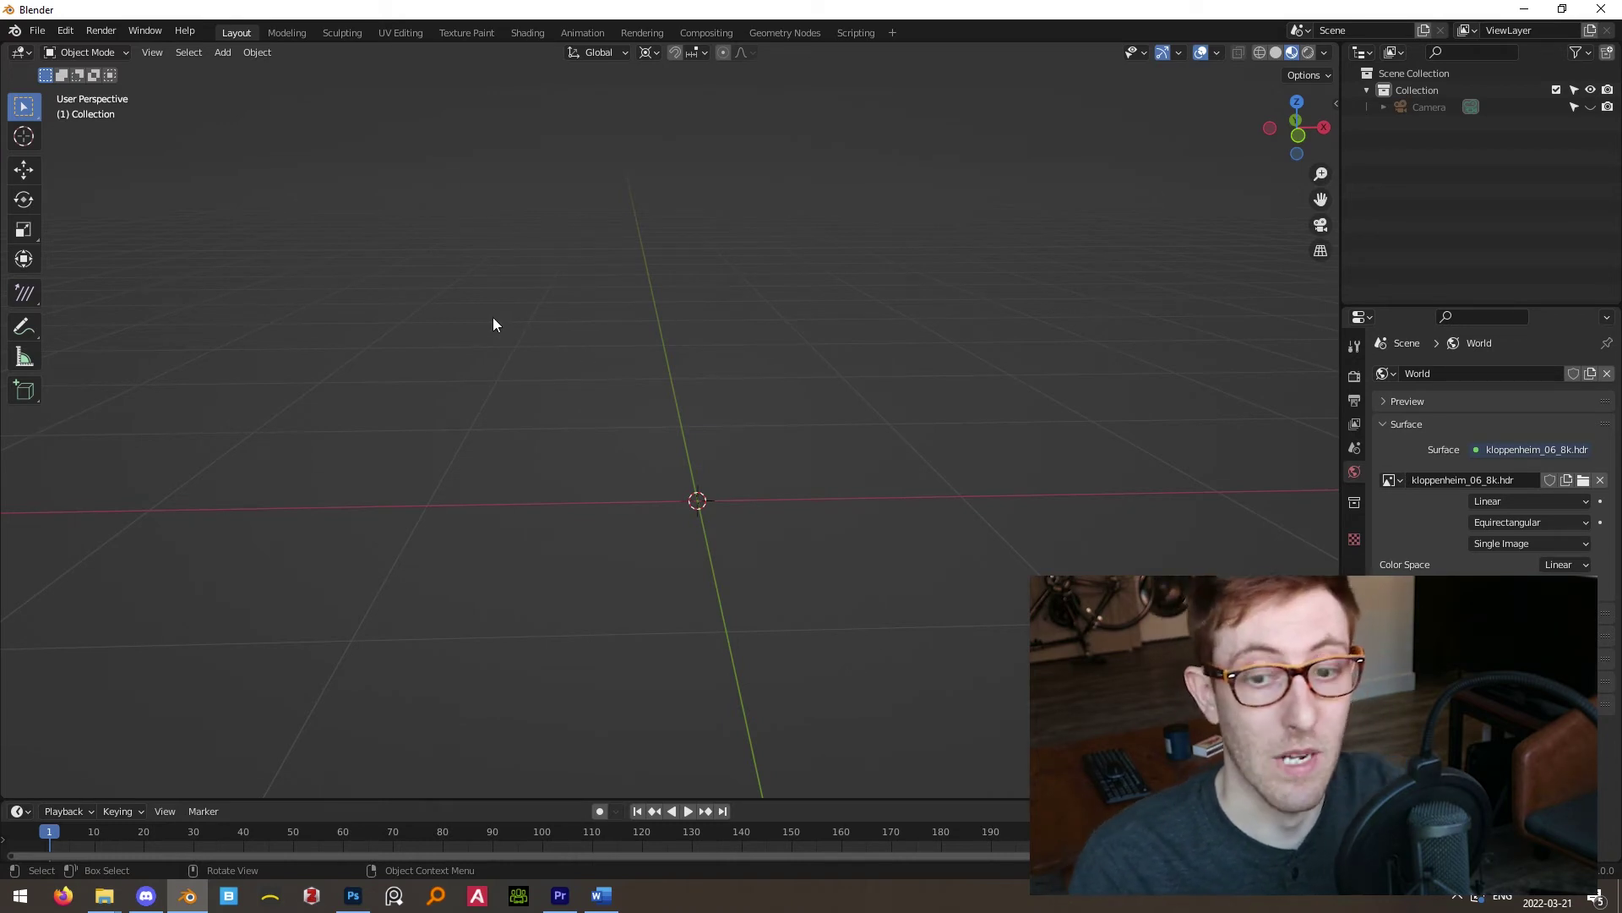
# In Preferences > Add-ons, search 'vert' and enable Add Mesh: Vertex Density.
pyautogui.click(66, 30)
pyautogui.click(120, 271)
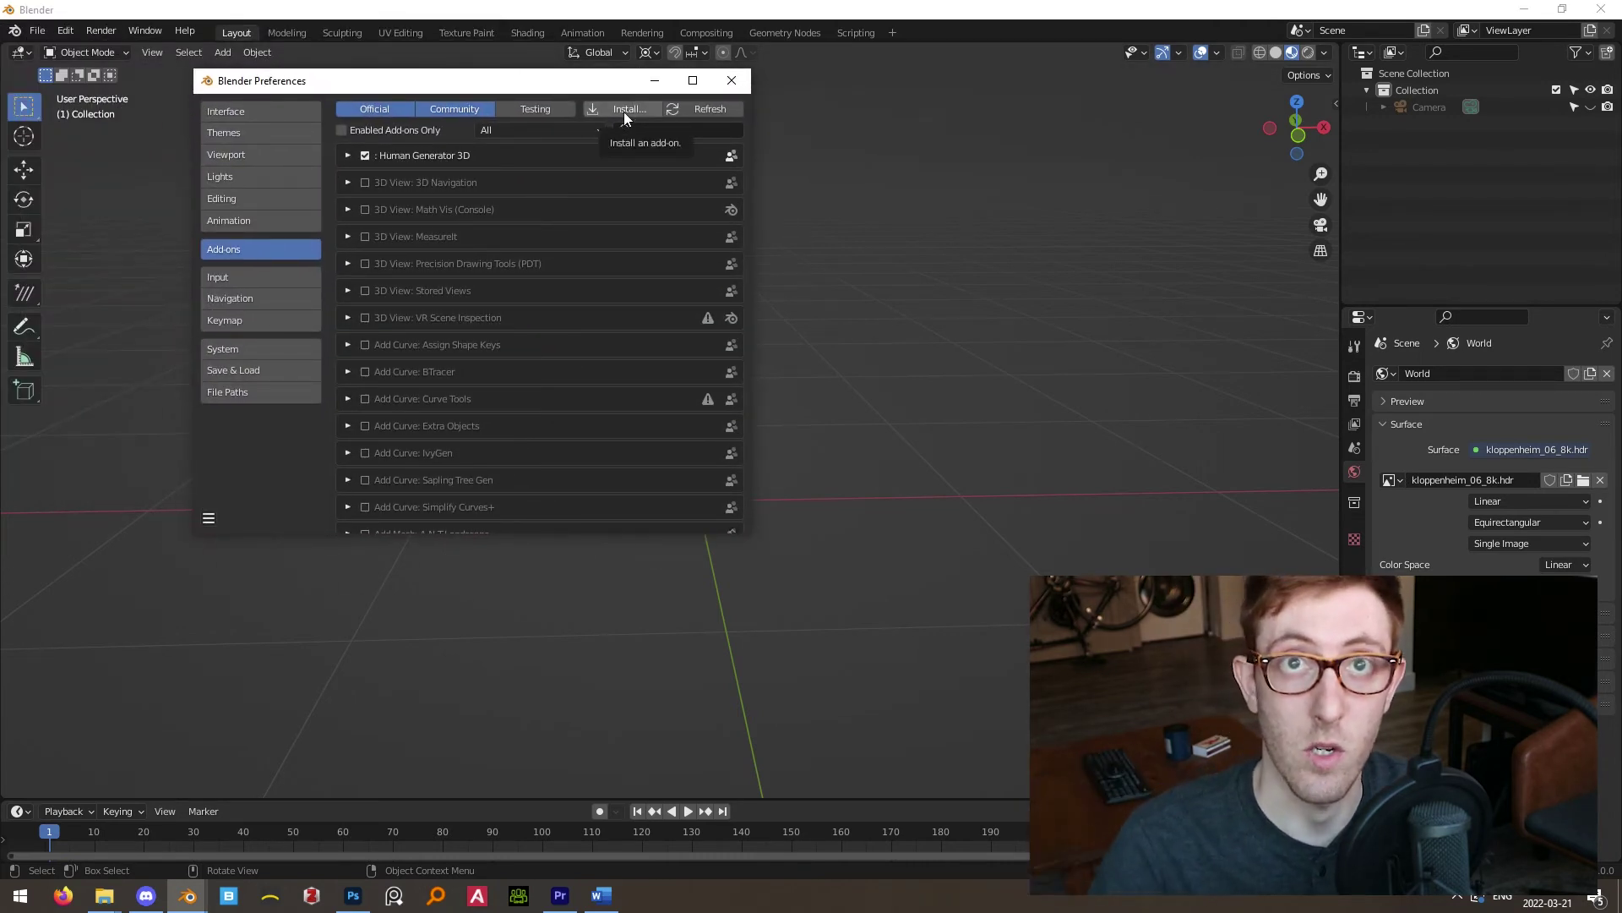
pyautogui.click(643, 129)
pyautogui.write('vert')
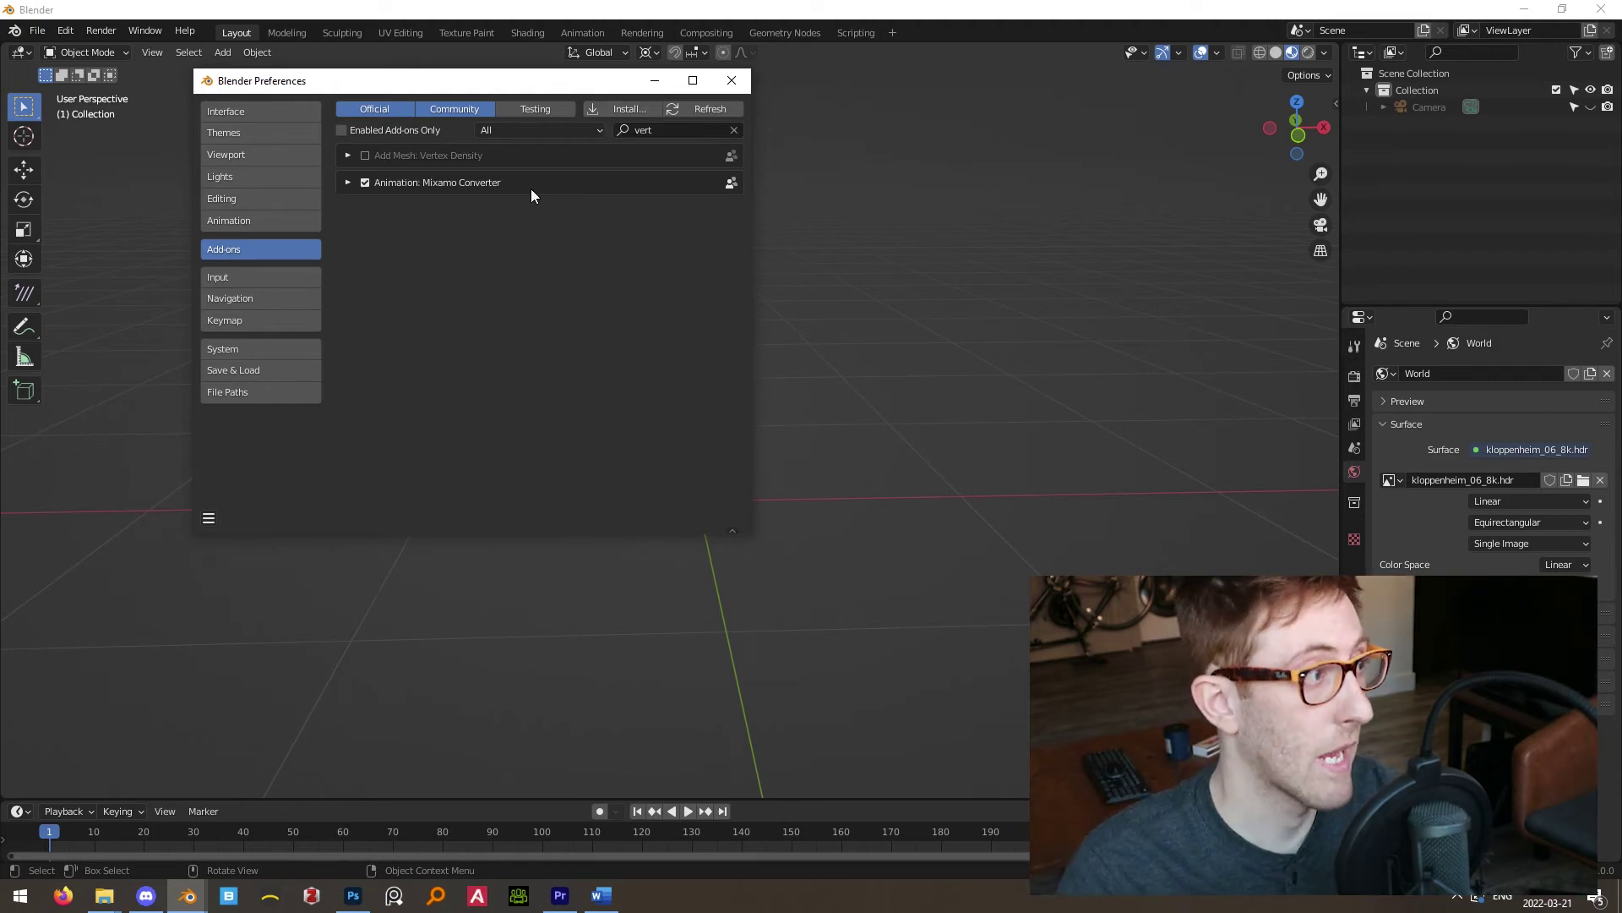
pyautogui.click(365, 156)
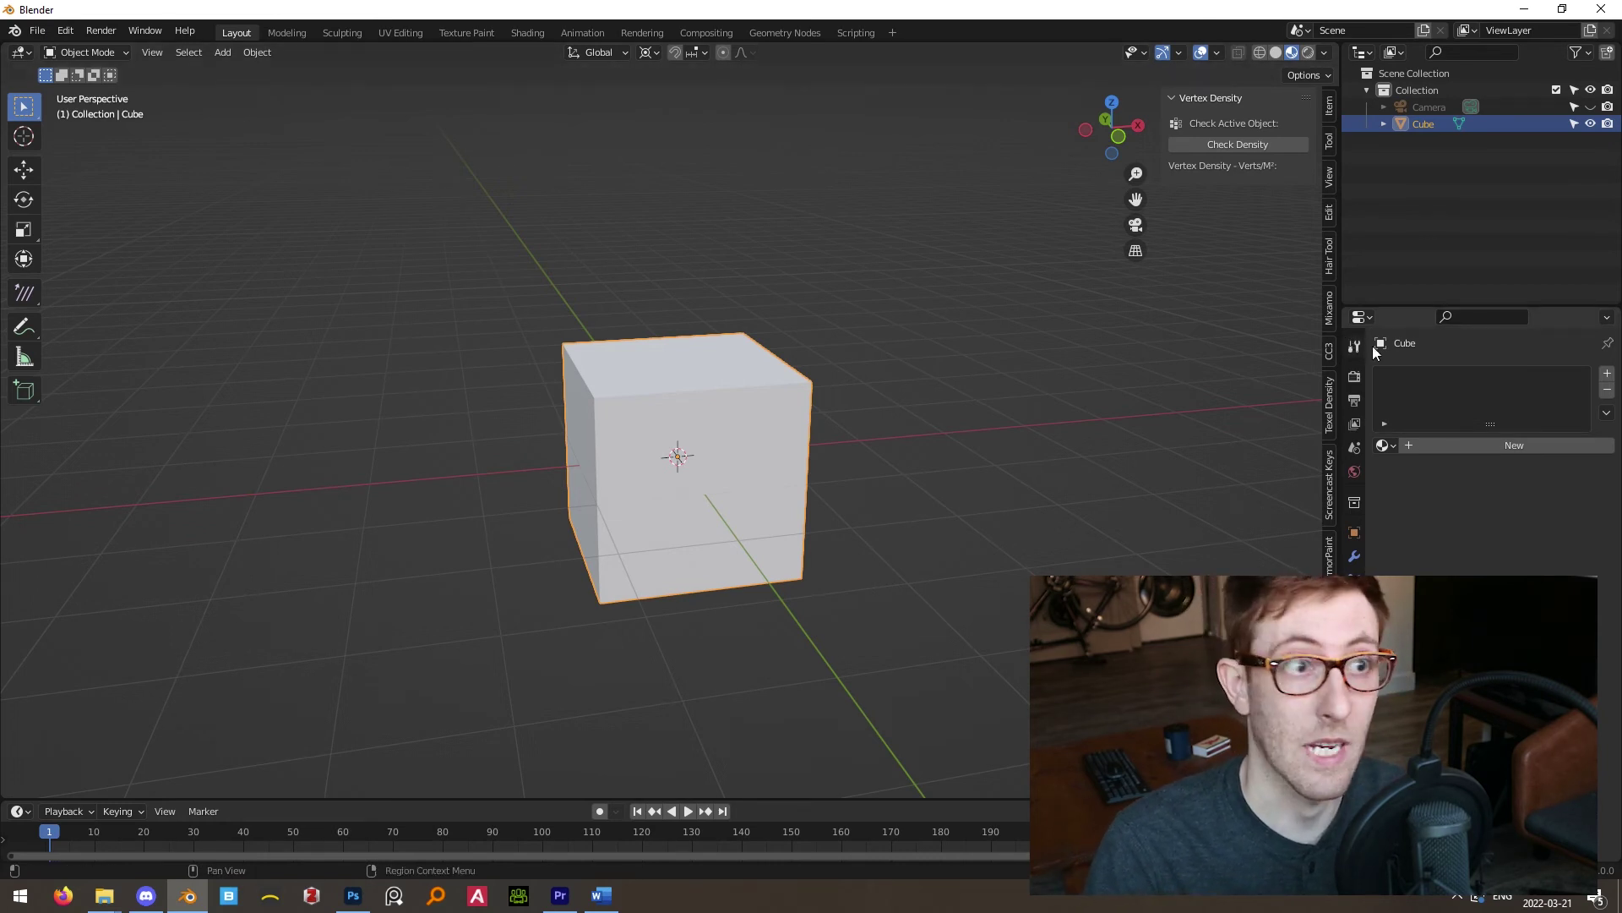
# Run Check Density on the cube, getting 0.3333 verts per m².
pyautogui.click(1254, 146)
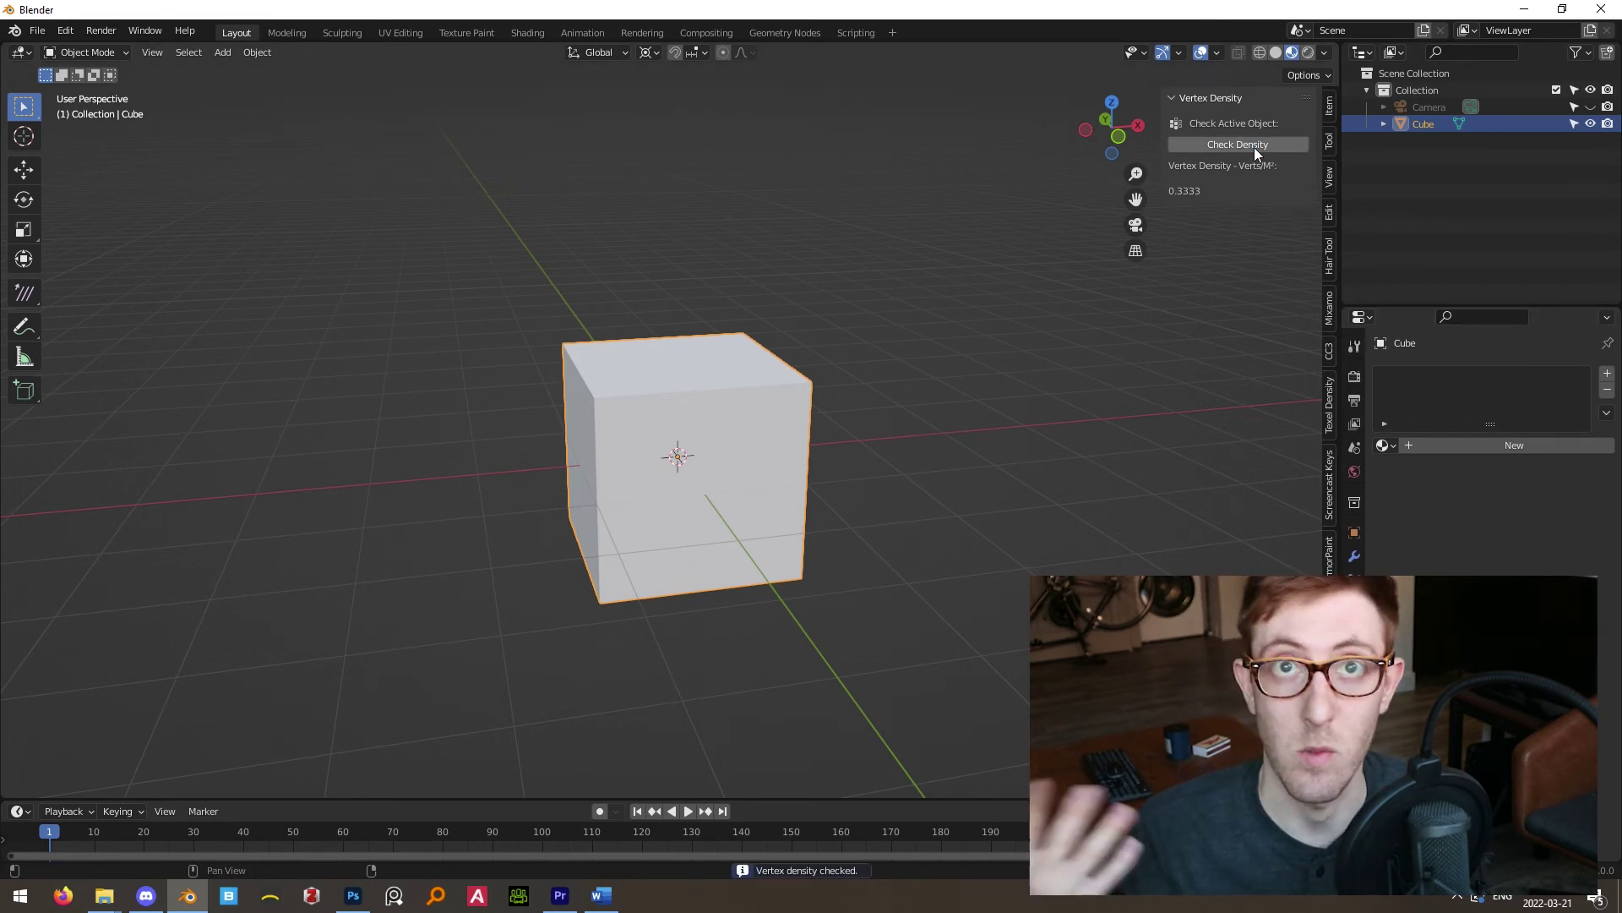